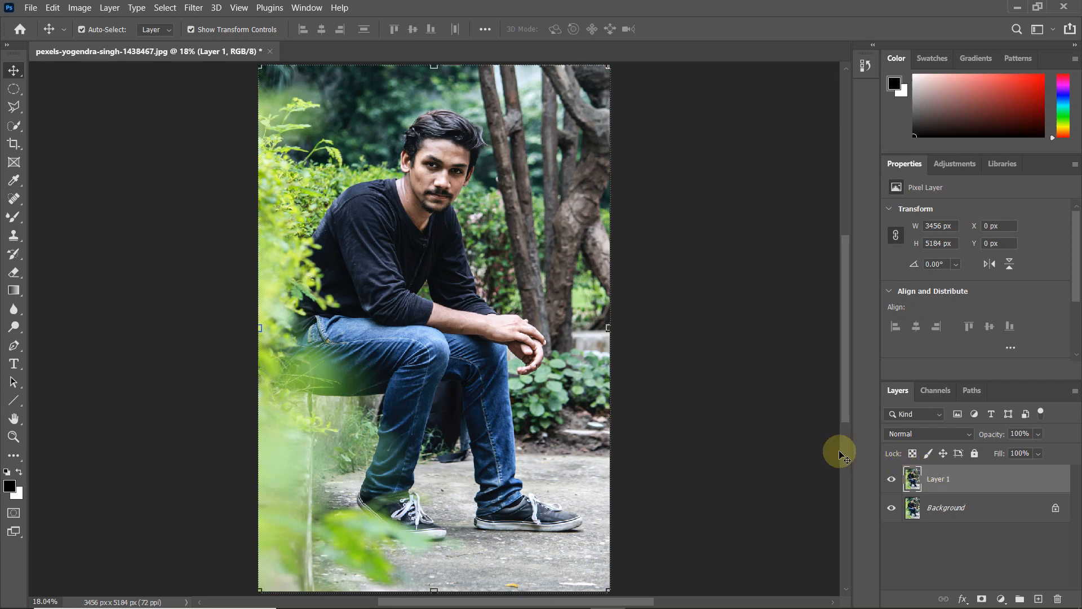
Open Layer 1 in the Camera Raw Filter and set Exposure +0.35, Contrast -45, Highlights -81, Shadows +24, Whites -69 and Blacks +25
{"action": "left_click", "coordinate": [193, 8]}
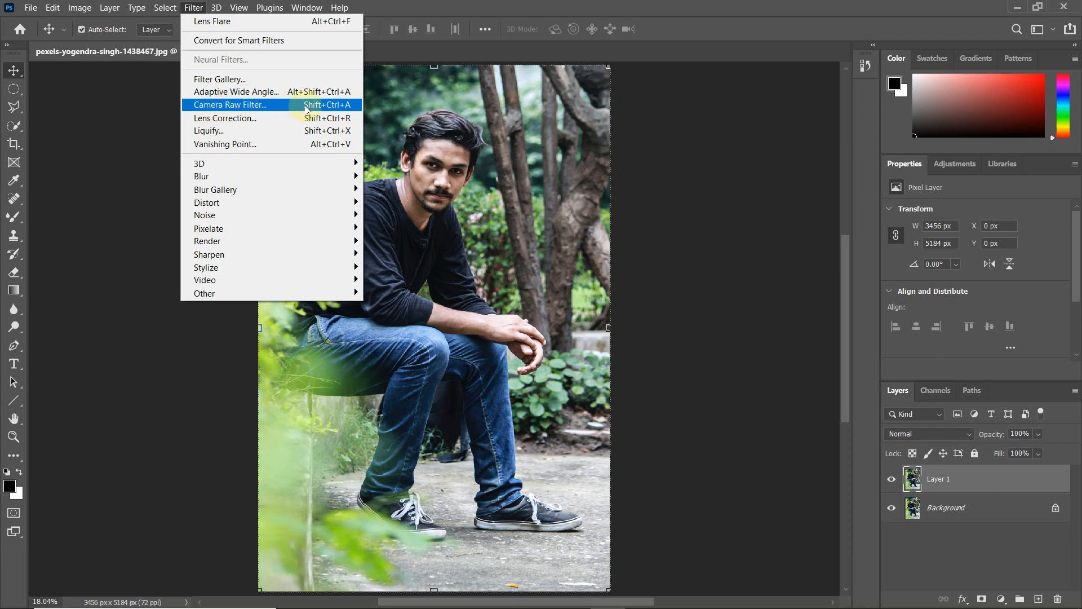
{"action": "left_click", "coordinate": [305, 109]}
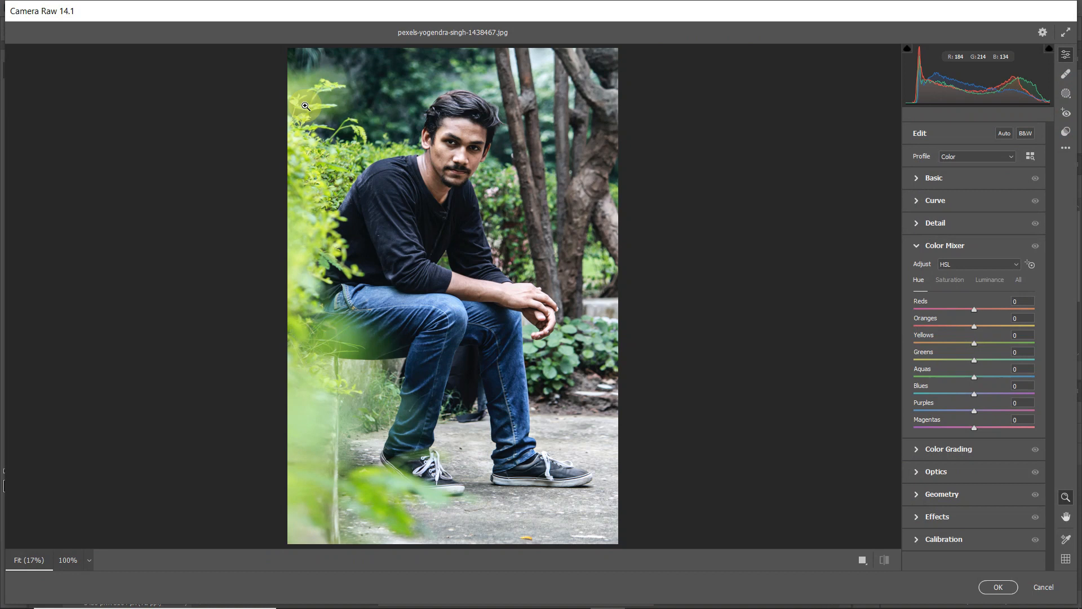
{"action": "left_click", "coordinate": [921, 177]}
{"action": "scroll", "coordinate": [527, 132], "scroll_direction": "up", "scroll_amount": 1}
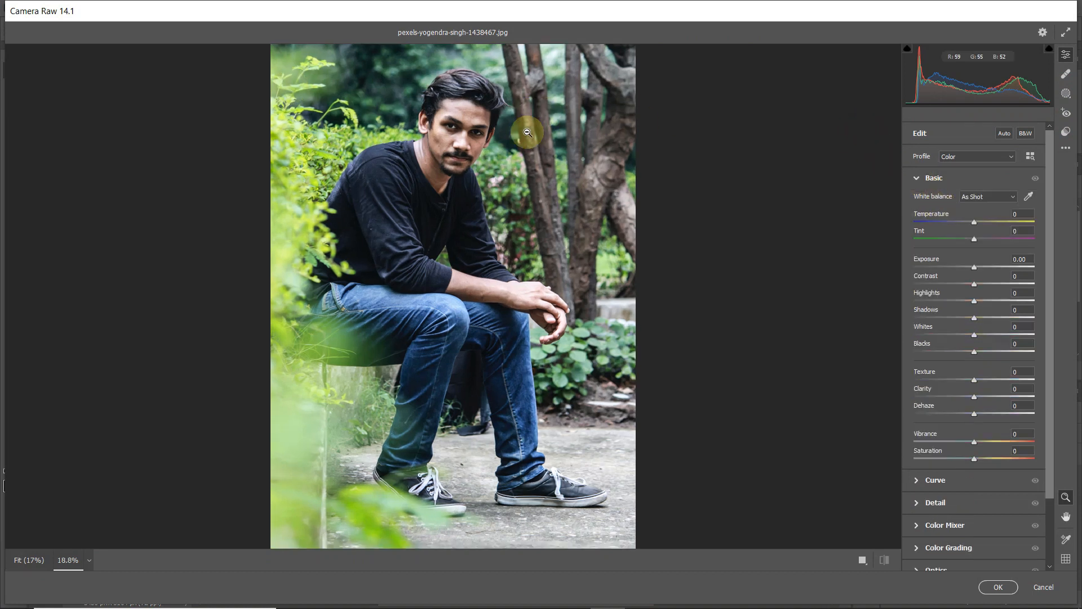
{"action": "left_click_drag", "start_coordinate": [562, 133], "coordinate": [500, 156]}
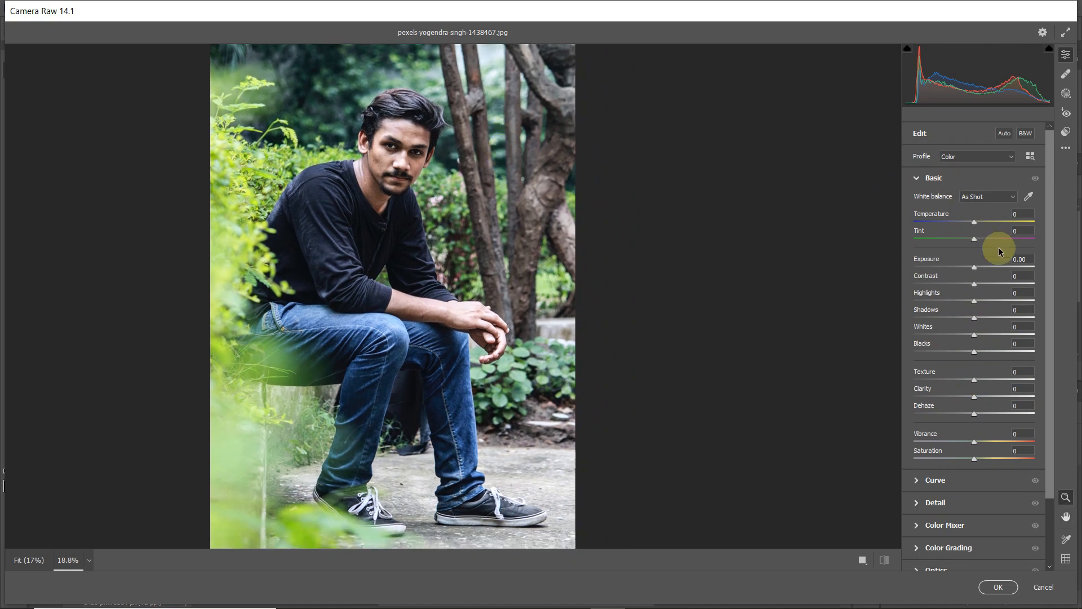
{"action": "left_click_drag", "start_coordinate": [974, 267], "coordinate": [929, 290]}
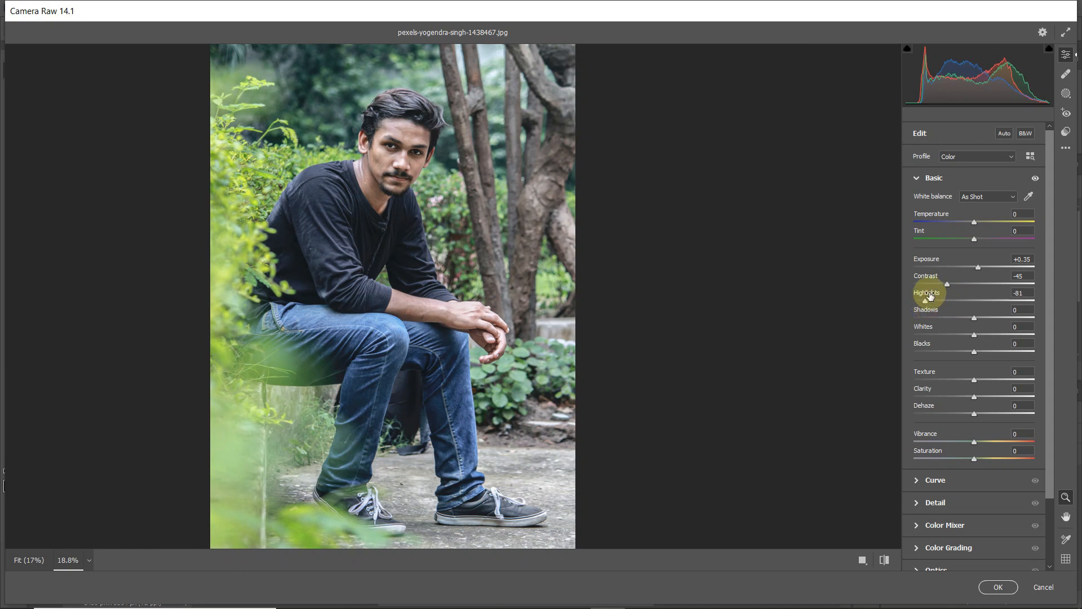
{"action": "left_click_drag", "start_coordinate": [974, 317], "coordinate": [933, 338]}
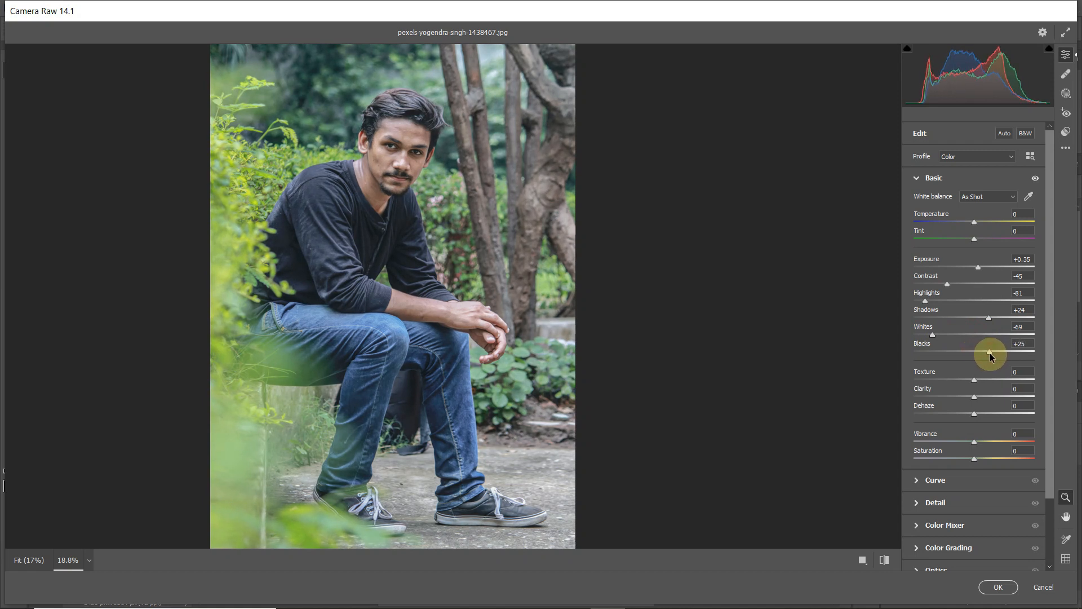
Raise the photo's Vibrance to +79 in the Camera Raw basic adjustments
{"action": "scroll", "coordinate": [976, 382], "scroll_direction": "down", "scroll_amount": 3}
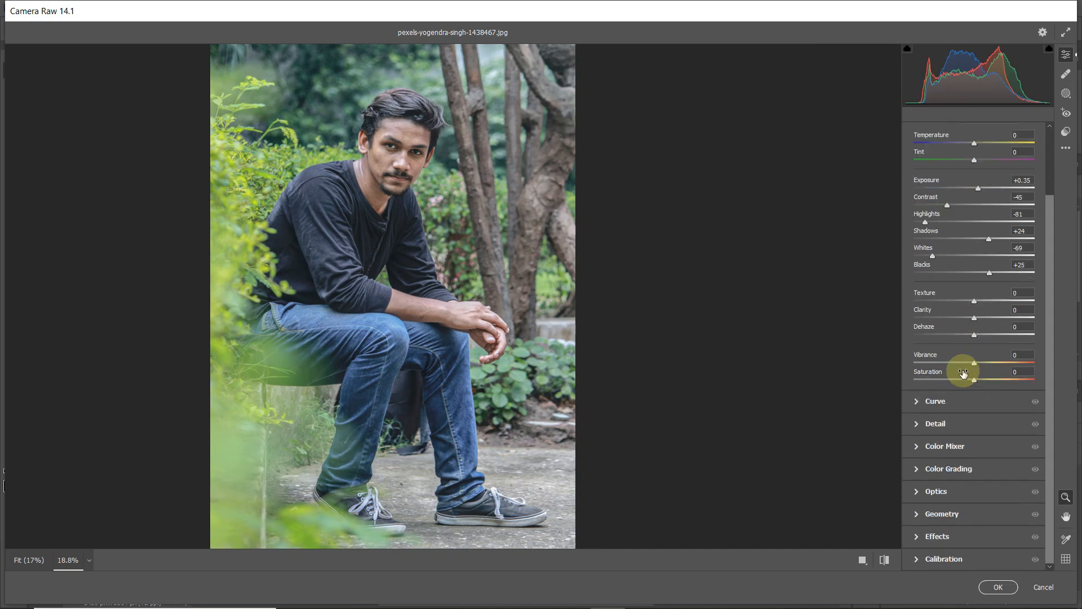
{"action": "left_click_drag", "start_coordinate": [974, 362], "coordinate": [1018, 366]}
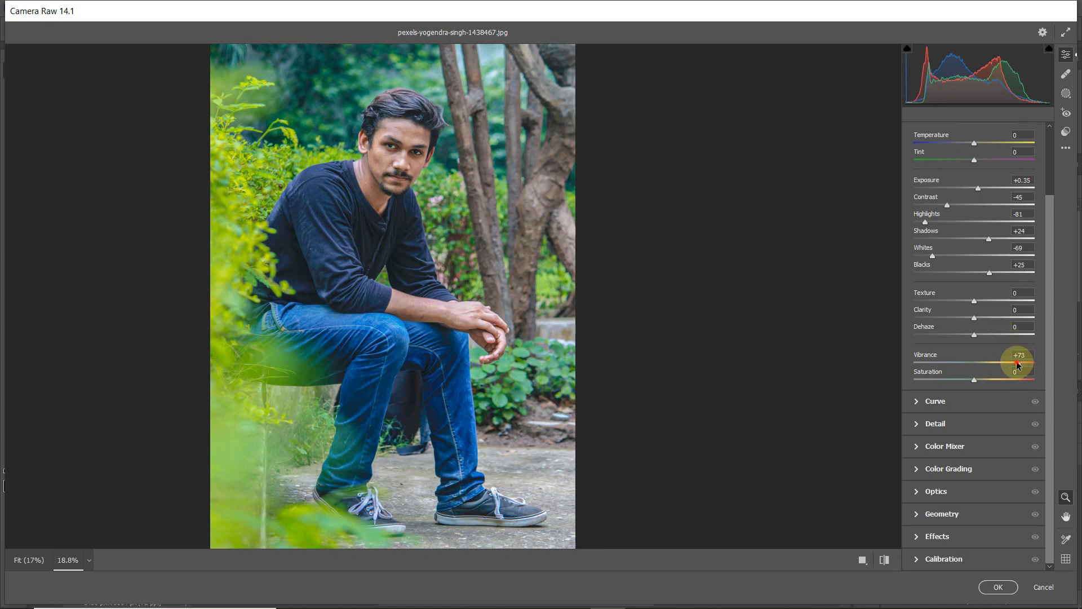
{"action": "left_click_drag", "start_coordinate": [1018, 366], "coordinate": [1021, 366]}
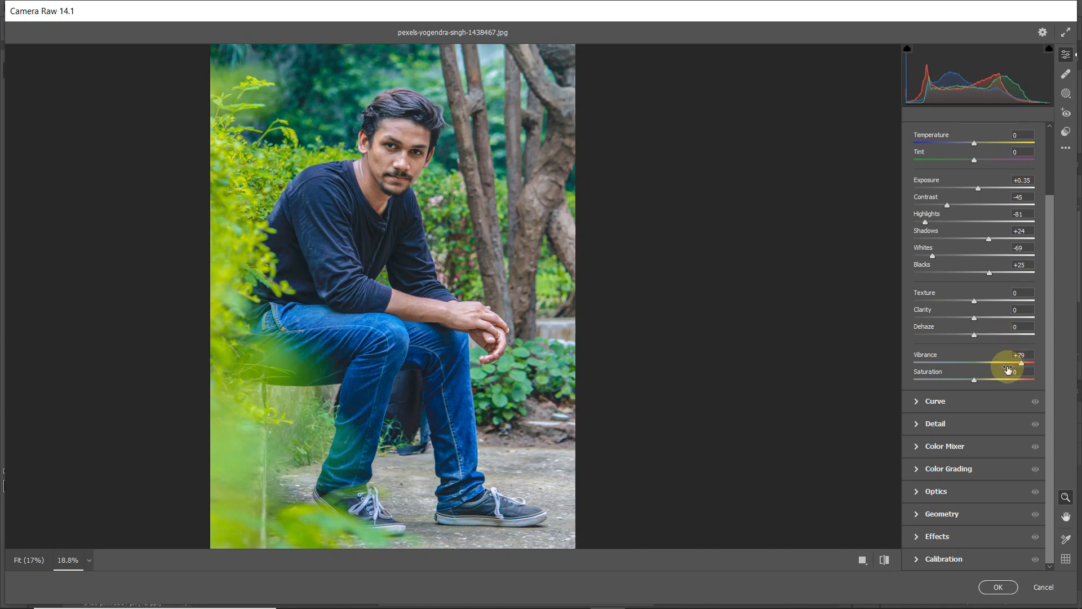
{"action": "scroll", "coordinate": [925, 169], "scroll_direction": "up", "scroll_amount": 2}
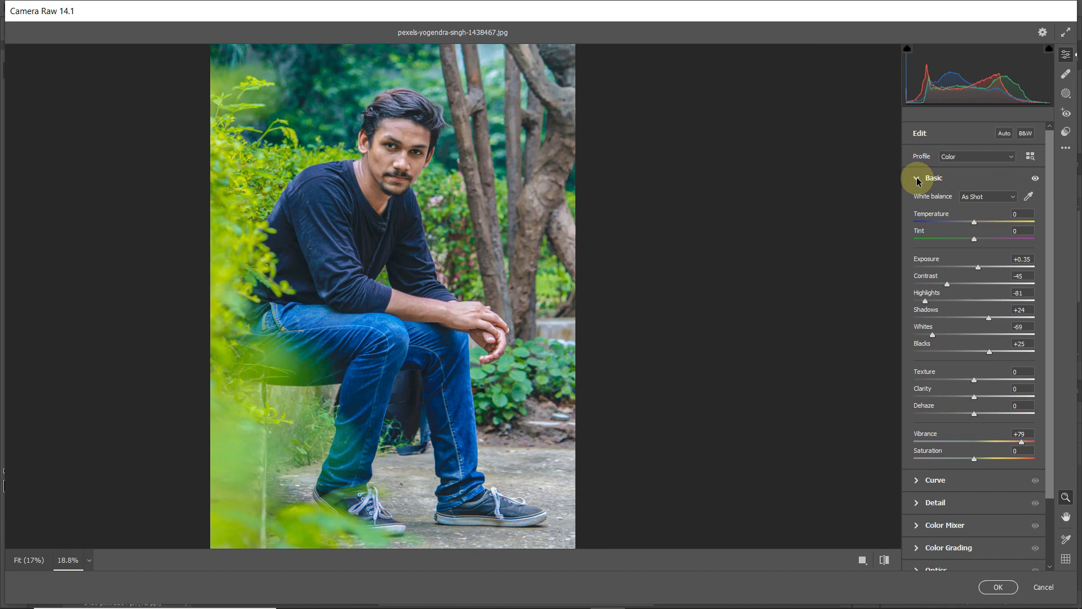
In the Color Mixer, set the saturation of Reds to +19, Oranges to -28, Yellows to +54 and Greens to +28
{"action": "left_click", "coordinate": [918, 180]}
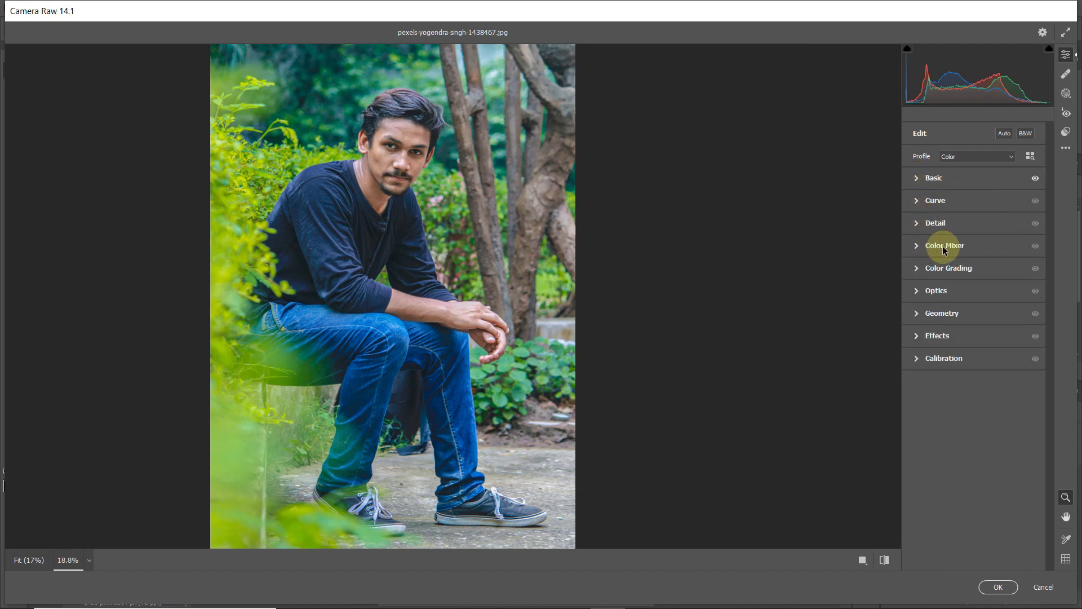
{"action": "left_click", "coordinate": [919, 246]}
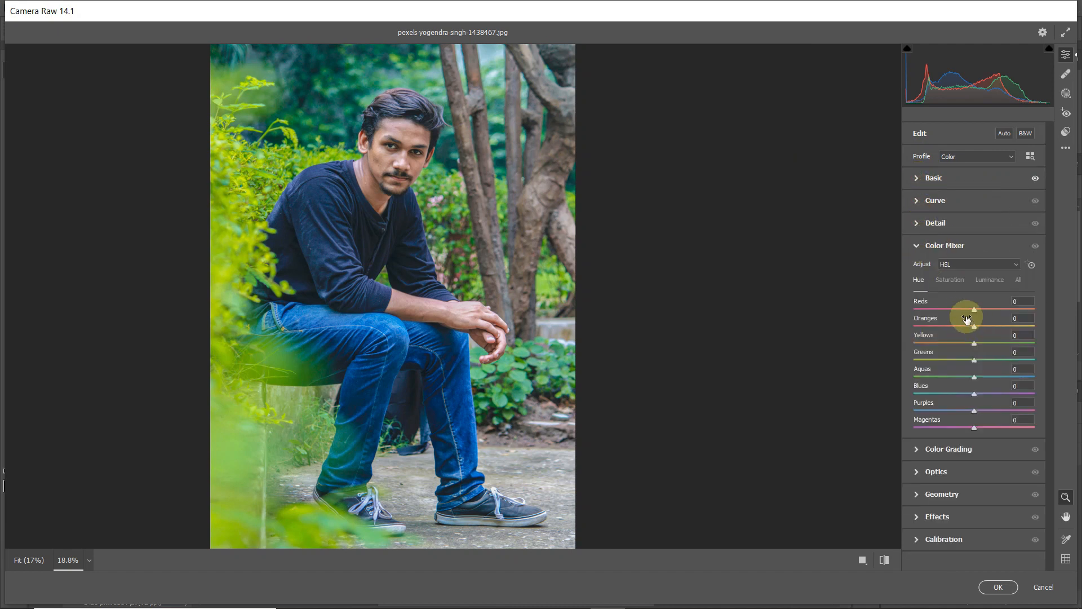
{"action": "left_click", "coordinate": [952, 282]}
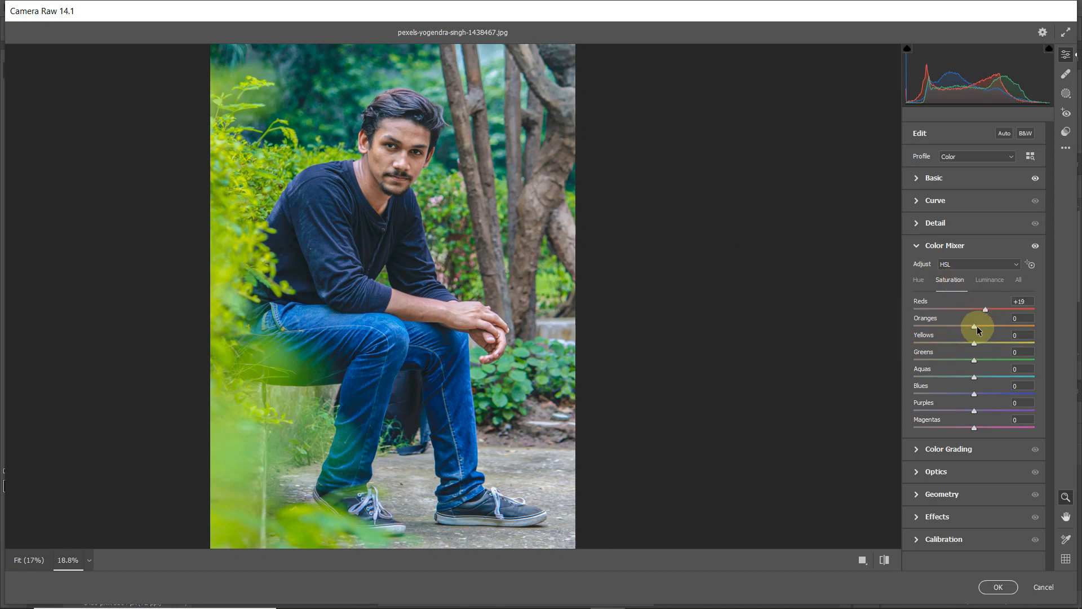
{"action": "left_click_drag", "start_coordinate": [975, 326], "coordinate": [963, 324]}
{"action": "left_click_drag", "start_coordinate": [975, 341], "coordinate": [1010, 352]}
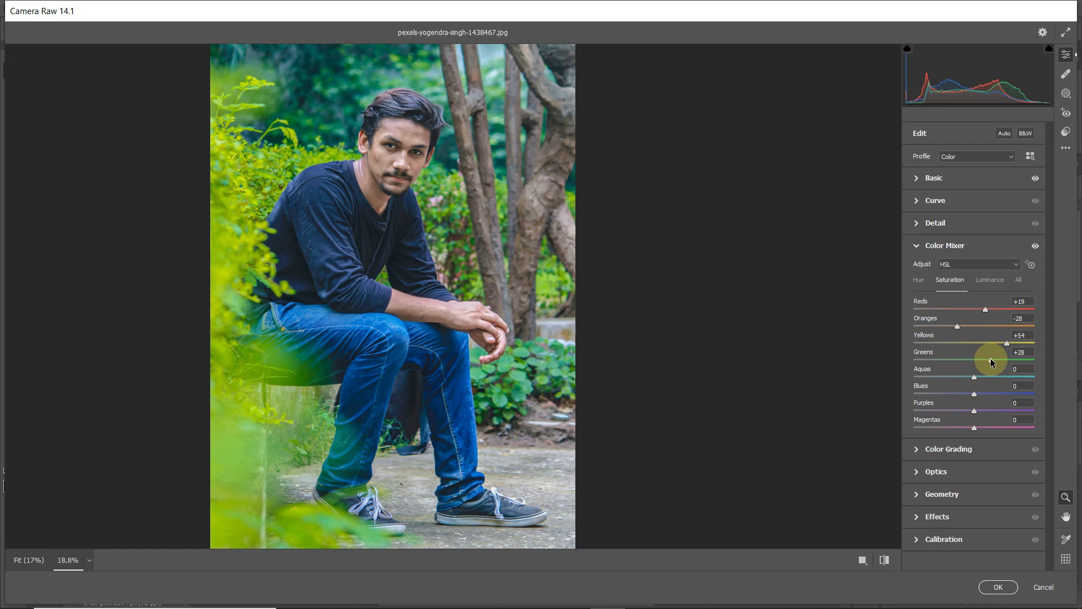
Shift the Color Mixer hues to -56 for Yellows, -100 for Greens and +16 for Aquas
{"action": "left_click", "coordinate": [927, 282]}
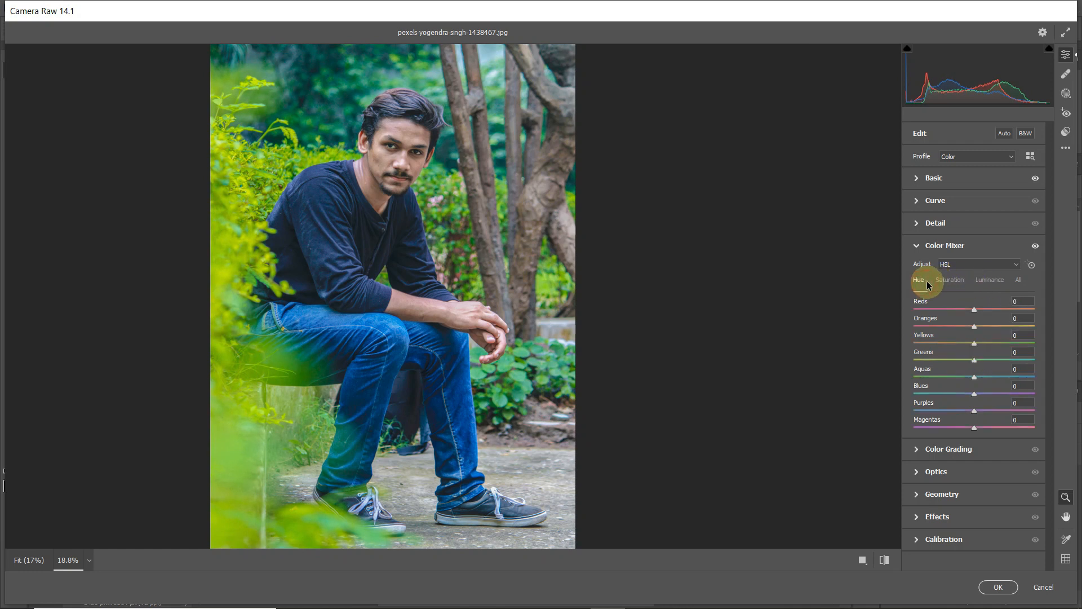
{"action": "left_click_drag", "start_coordinate": [977, 346], "coordinate": [973, 346]}
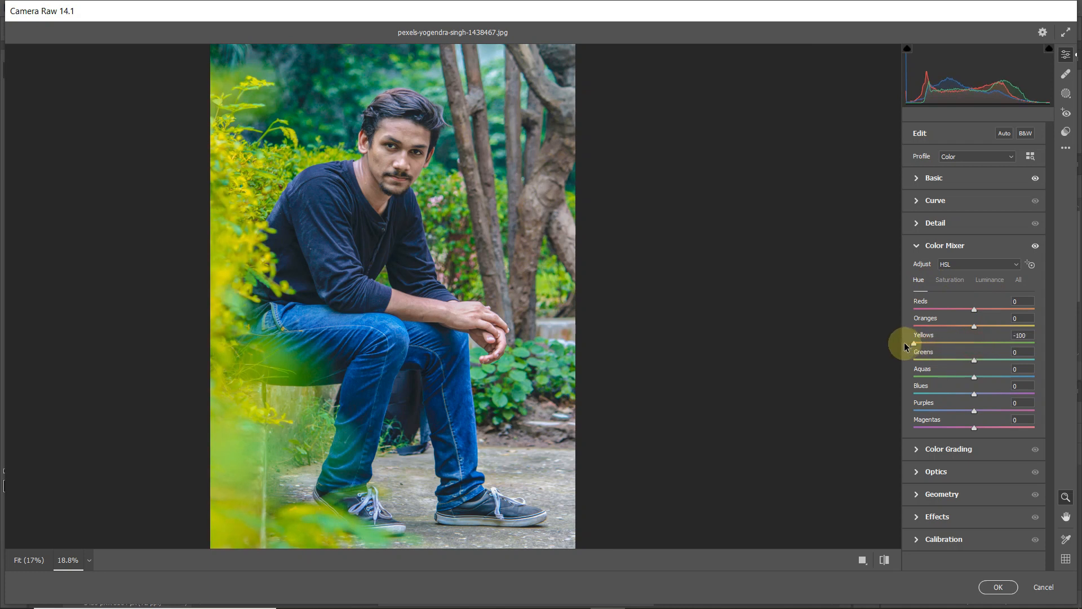
{"action": "left_click_drag", "start_coordinate": [974, 345], "coordinate": [933, 362]}
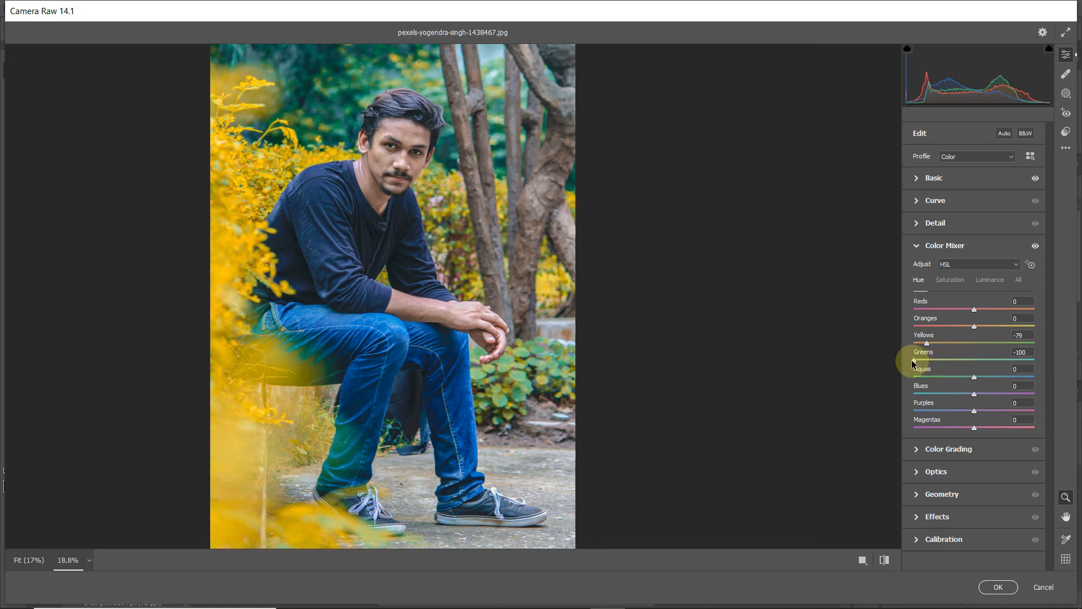
{"action": "left_click_drag", "start_coordinate": [928, 344], "coordinate": [994, 381]}
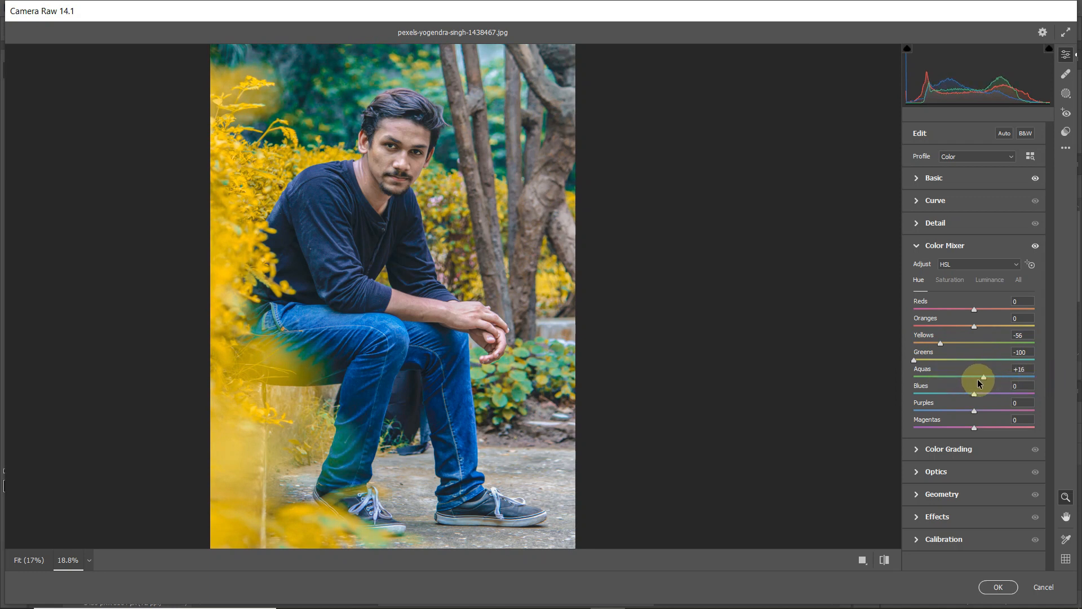
Set the saturation of Aquas to +7 and Blues to +11, and the luminance of Oranges to +44 and Yellows to +22
{"action": "left_click", "coordinate": [949, 281]}
{"action": "mouse_move", "coordinate": [973, 381]}
{"action": "left_mouse_down"}
{"action": "mouse_move", "coordinate": [913, 379]}
{"action": "mouse_move", "coordinate": [1022, 385]}
{"action": "mouse_move", "coordinate": [944, 394]}
{"action": "mouse_move", "coordinate": [996, 394]}
{"action": "mouse_move", "coordinate": [981, 394]}
{"action": "left_mouse_up"}
{"action": "left_click", "coordinate": [990, 280]}
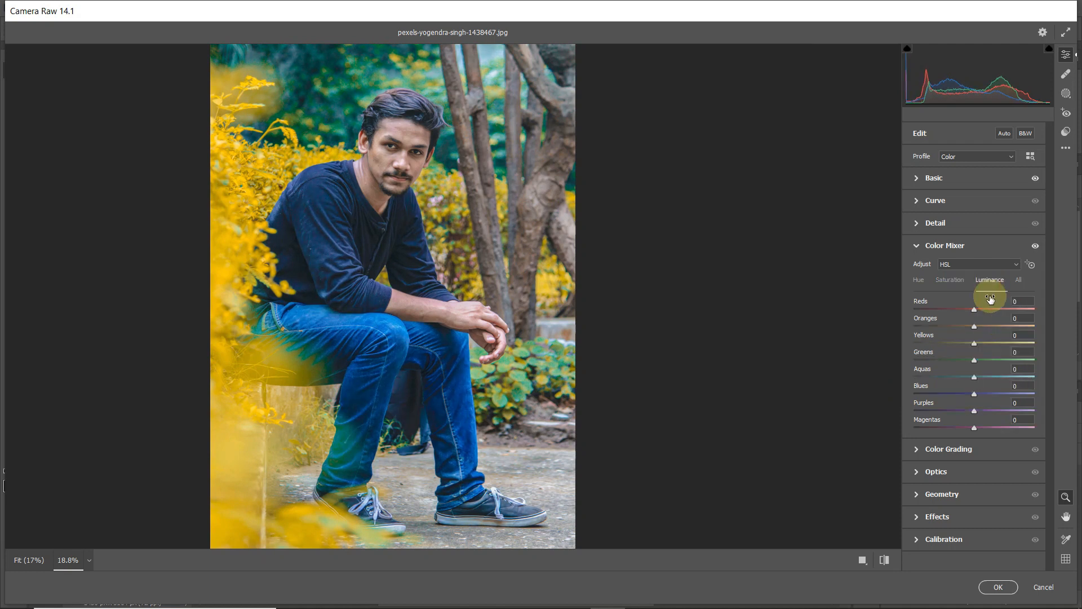
{"action": "mouse_move", "coordinate": [1004, 326]}
{"action": "left_mouse_down"}
{"action": "mouse_move", "coordinate": [913, 326]}
{"action": "mouse_move", "coordinate": [1013, 327]}
{"action": "mouse_move", "coordinate": [979, 340]}
{"action": "mouse_move", "coordinate": [995, 342]}
{"action": "left_mouse_up"}
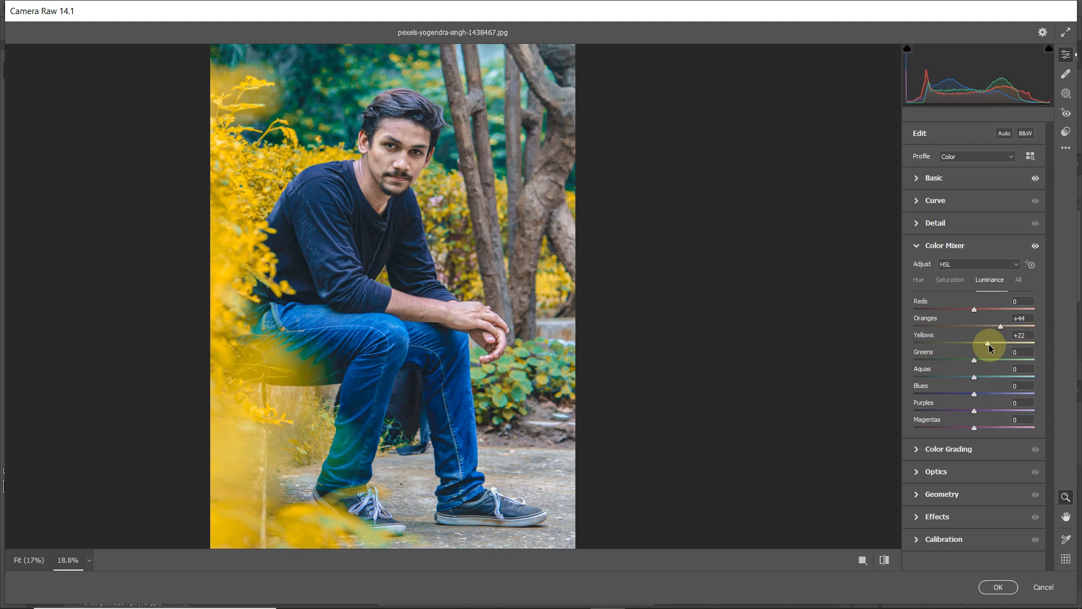
Increase the saturation of Greens to +72 and Aquas to +51, and apply the Camera Raw adjustments to the layer
{"action": "left_click", "coordinate": [955, 283]}
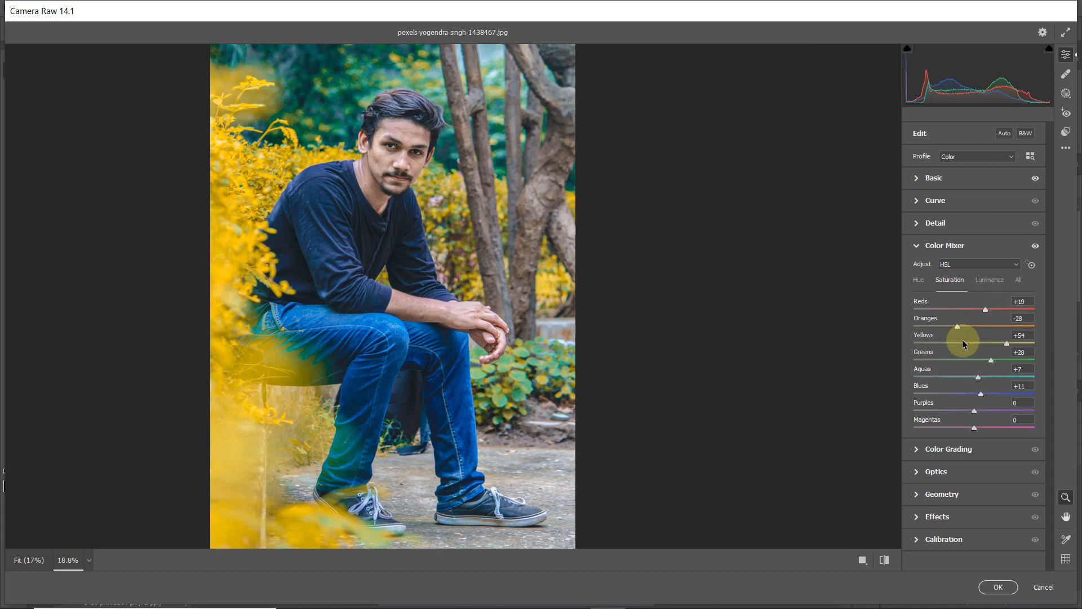
{"action": "left_click_drag", "start_coordinate": [1008, 363], "coordinate": [1015, 363]}
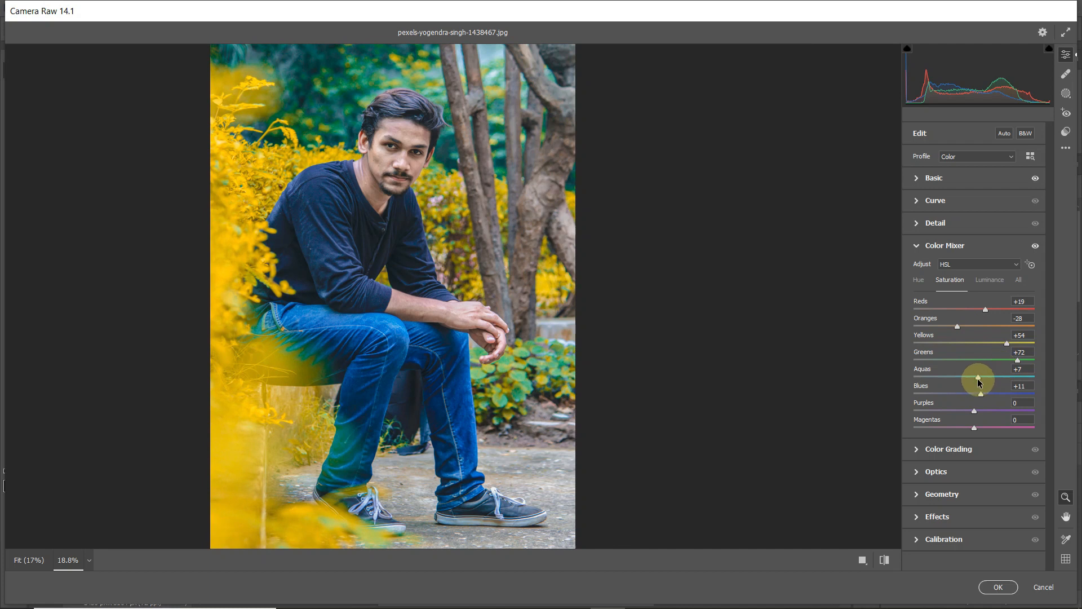
{"action": "left_click_drag", "start_coordinate": [978, 377], "coordinate": [1003, 377]}
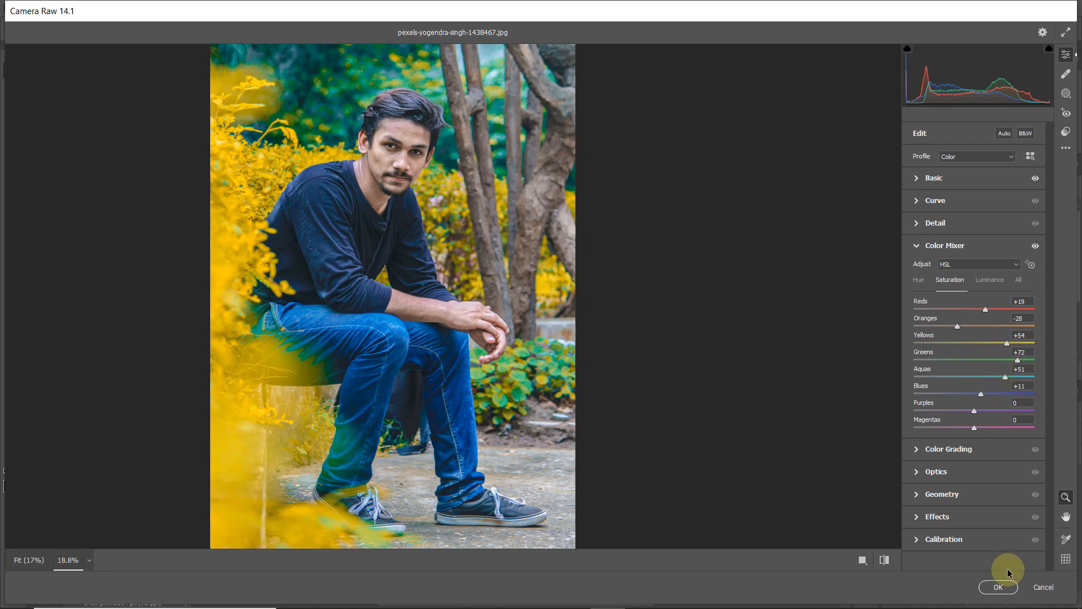
{"action": "left_click", "coordinate": [998, 588]}
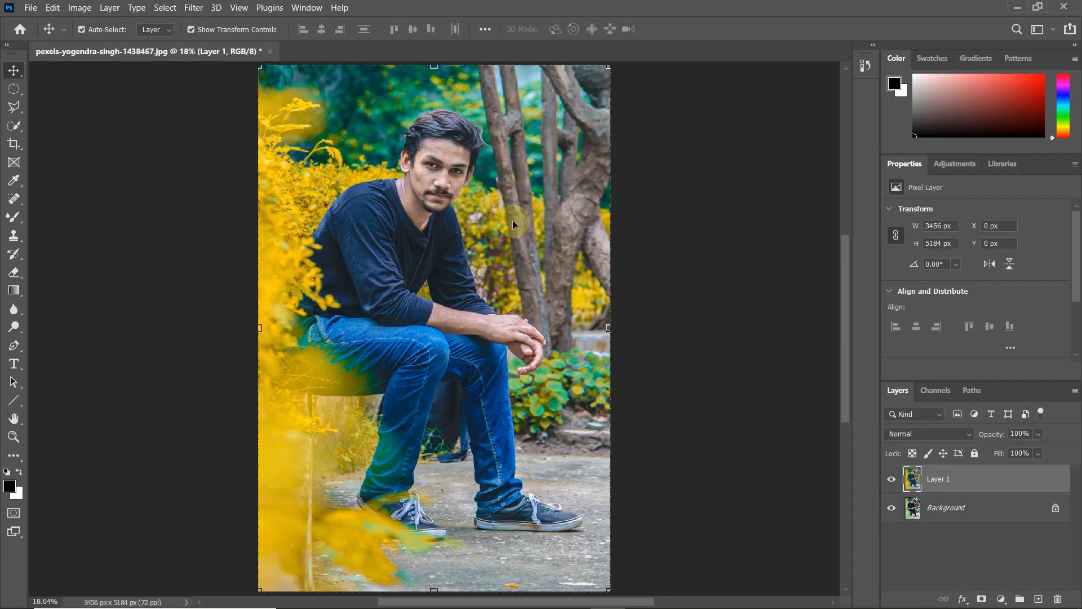
Select the Mixer Brush tool for retouching the skin on the man's face
{"action": "scroll", "coordinate": [426, 175], "scroll_direction": "up", "scroll_amount": 5}
{"action": "scroll", "coordinate": [427, 176], "scroll_direction": "up", "scroll_amount": 2}
{"action": "left_click_drag", "start_coordinate": [427, 169], "coordinate": [440, 307]}
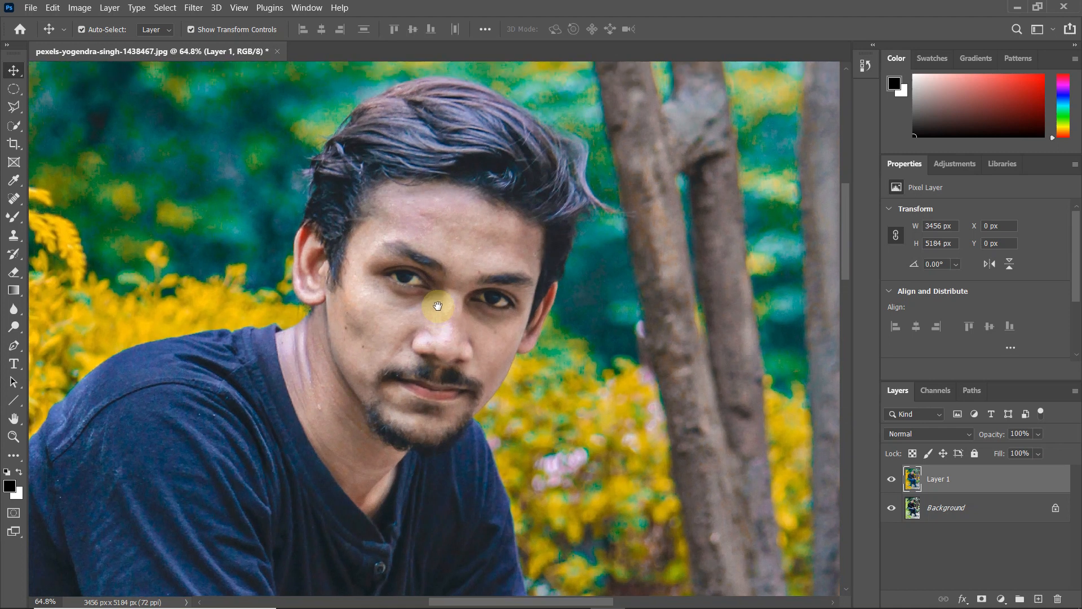
{"action": "scroll", "coordinate": [439, 306], "scroll_direction": "up", "scroll_amount": 2}
{"action": "left_click_drag", "start_coordinate": [439, 244], "coordinate": [429, 255]}
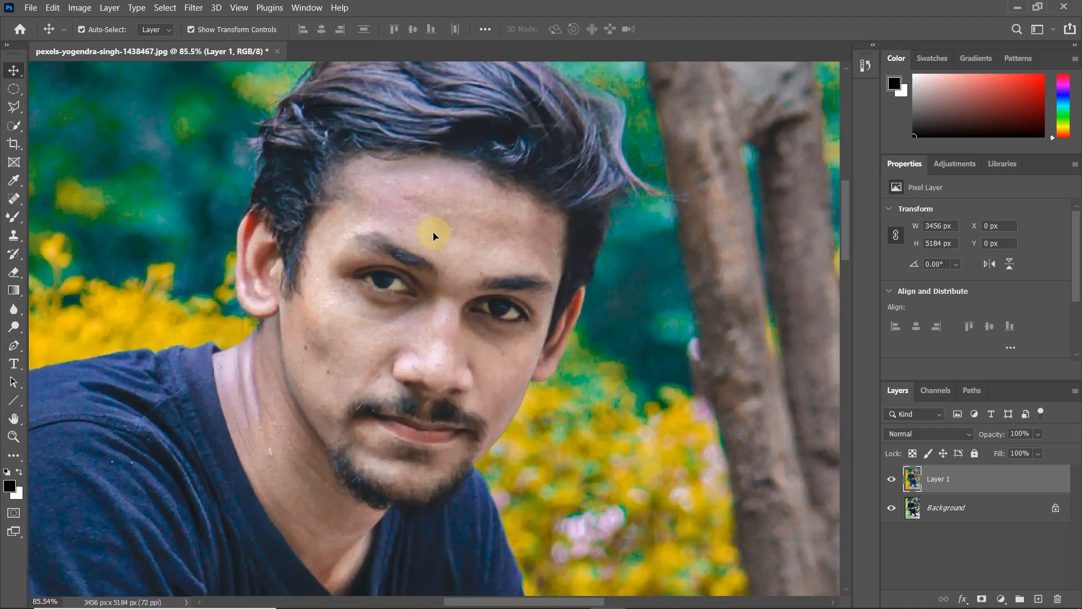
{"action": "left_click", "coordinate": [15, 217]}
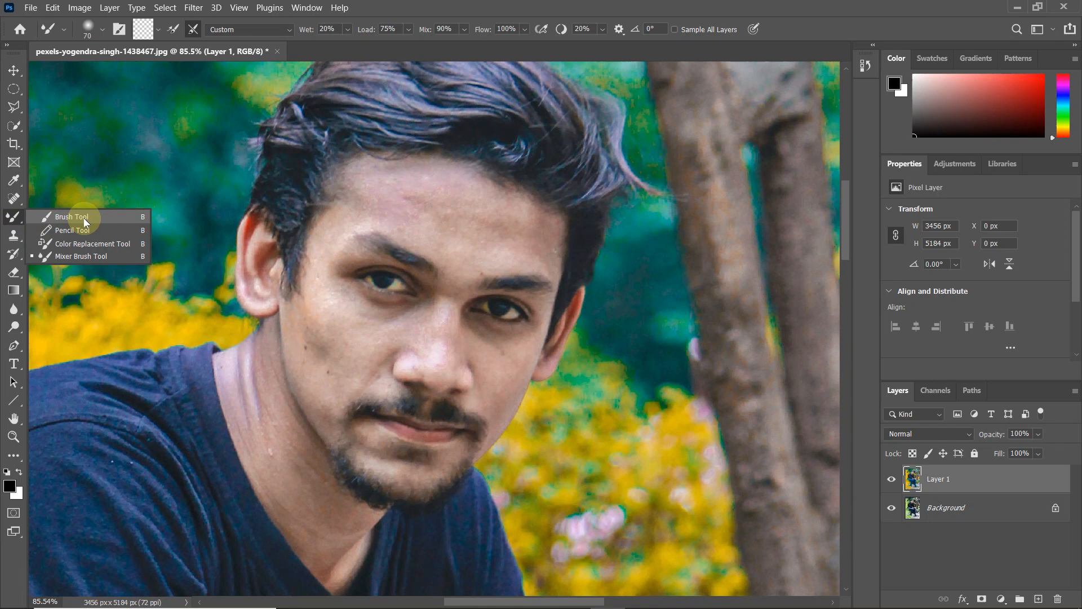
{"action": "left_click", "coordinate": [118, 257]}
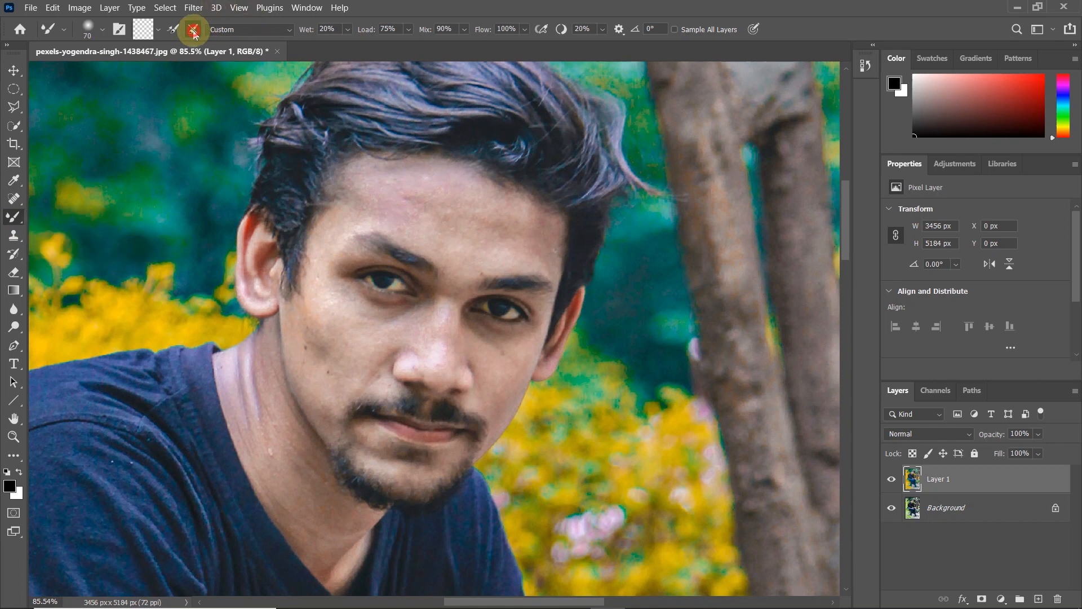
Use the Custom mixer brush blend with Wet 20%, Load 75%, Mix 90%, Flow 100% and 20% smoothing
{"action": "left_click", "coordinate": [248, 29]}
{"action": "left_click", "coordinate": [242, 40]}
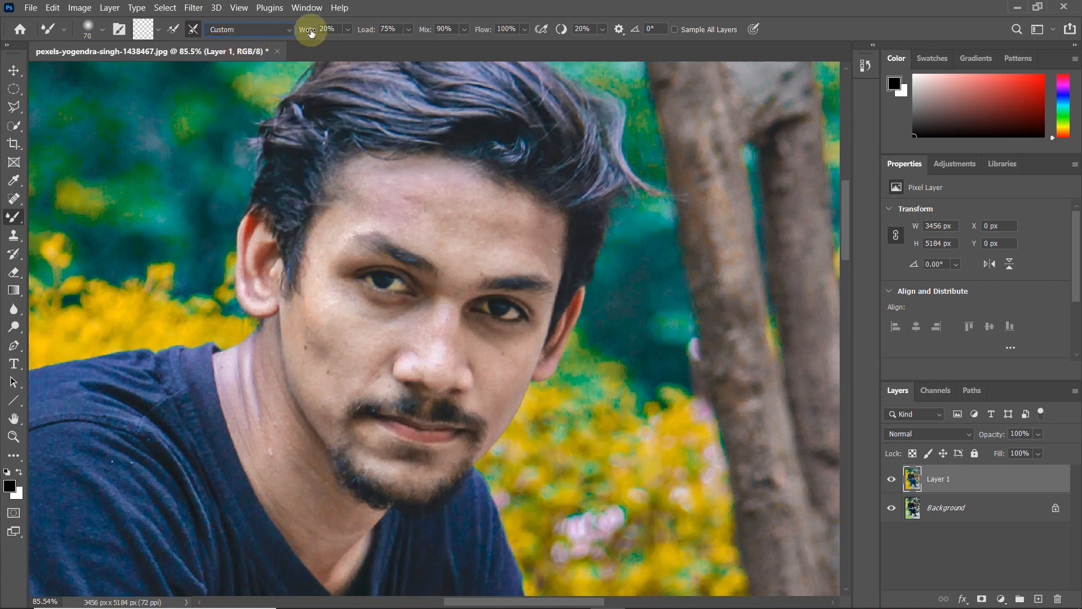
{"action": "left_click", "coordinate": [326, 29]}
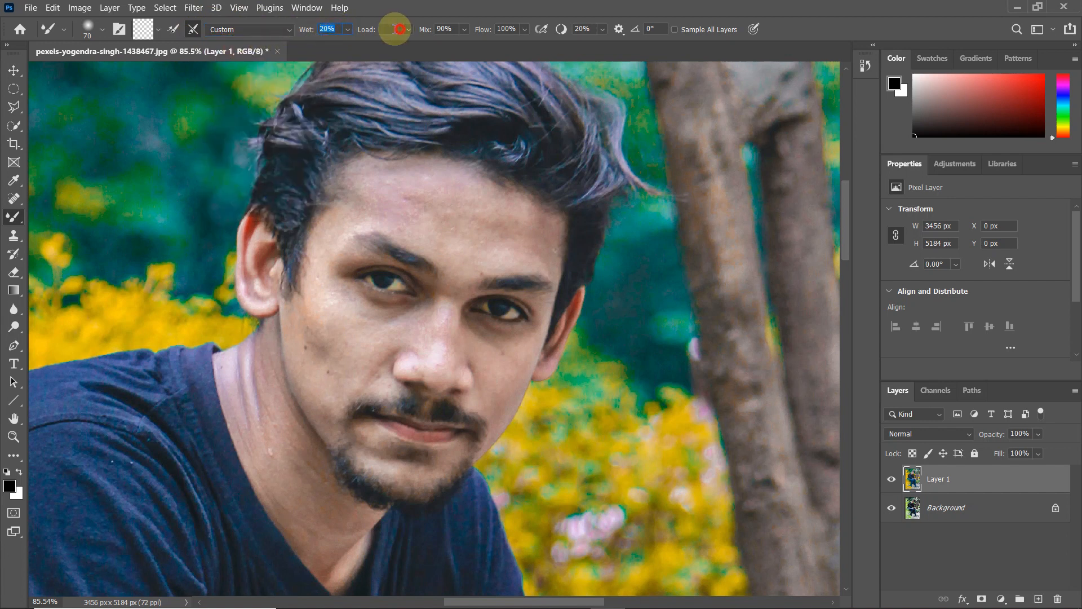
{"action": "left_click_drag", "start_coordinate": [400, 29], "coordinate": [372, 27]}
{"action": "left_click_drag", "start_coordinate": [455, 30], "coordinate": [404, 27]}
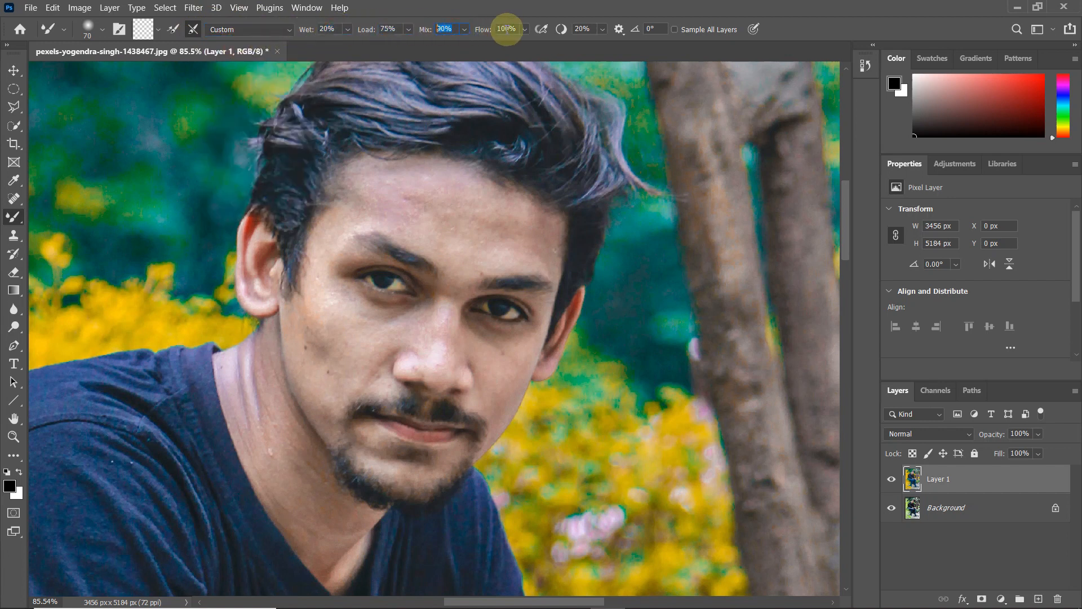
{"action": "left_click", "coordinate": [506, 29]}
{"action": "left_click", "coordinate": [584, 29]}
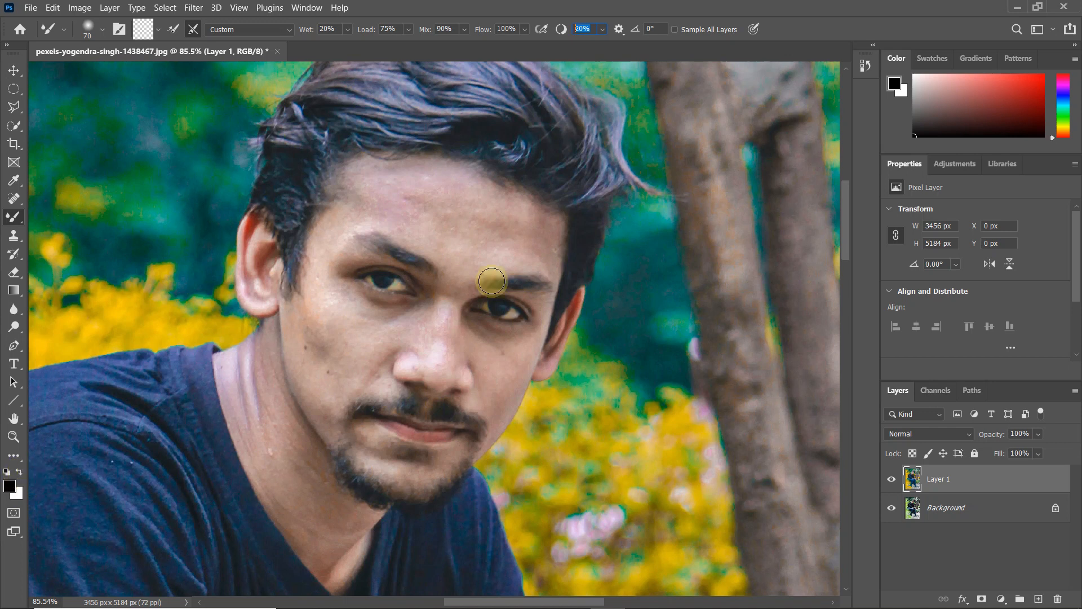
Blend the forehead skin with the 70 px Mixer Brush, swapping the foreground and background colours to white over black
{"action": "scroll", "coordinate": [457, 220], "scroll_direction": "up", "scroll_amount": 3}
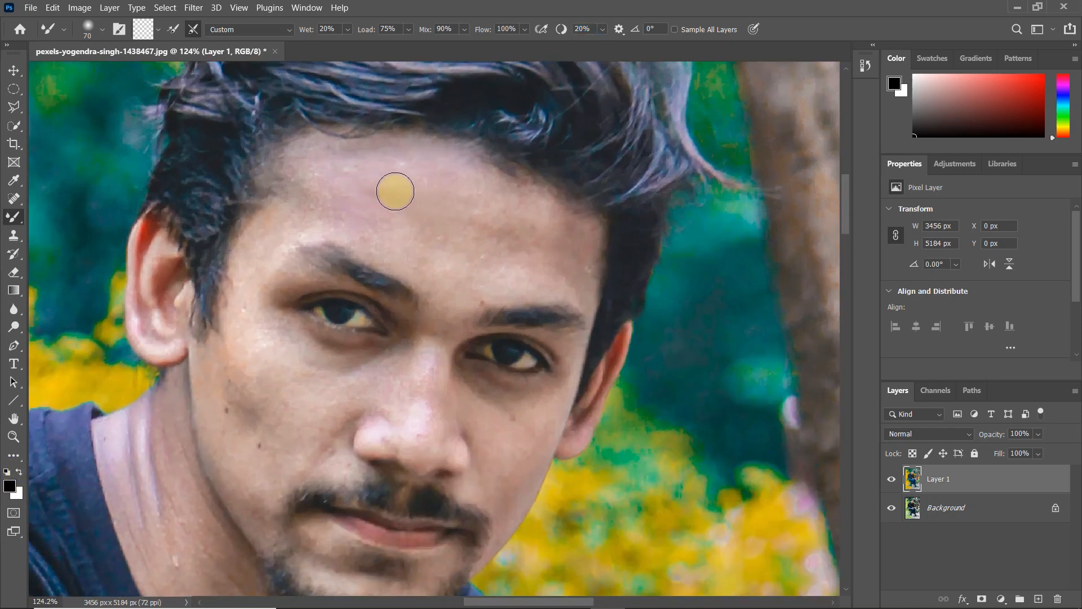
{"action": "scroll", "coordinate": [470, 256], "scroll_direction": "up", "scroll_amount": 1}
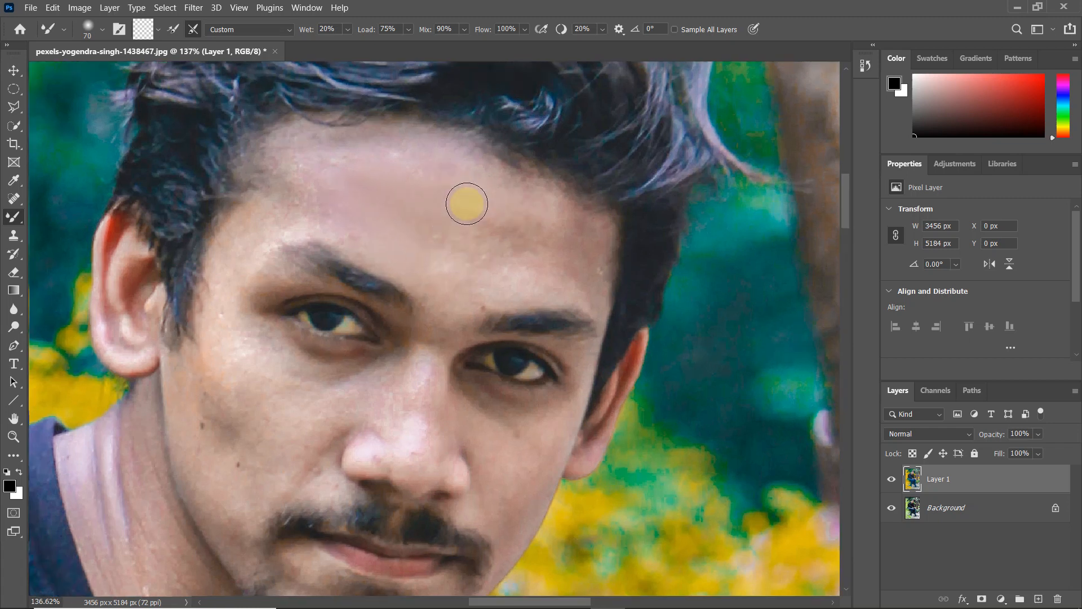
{"action": "left_click", "coordinate": [19, 471]}
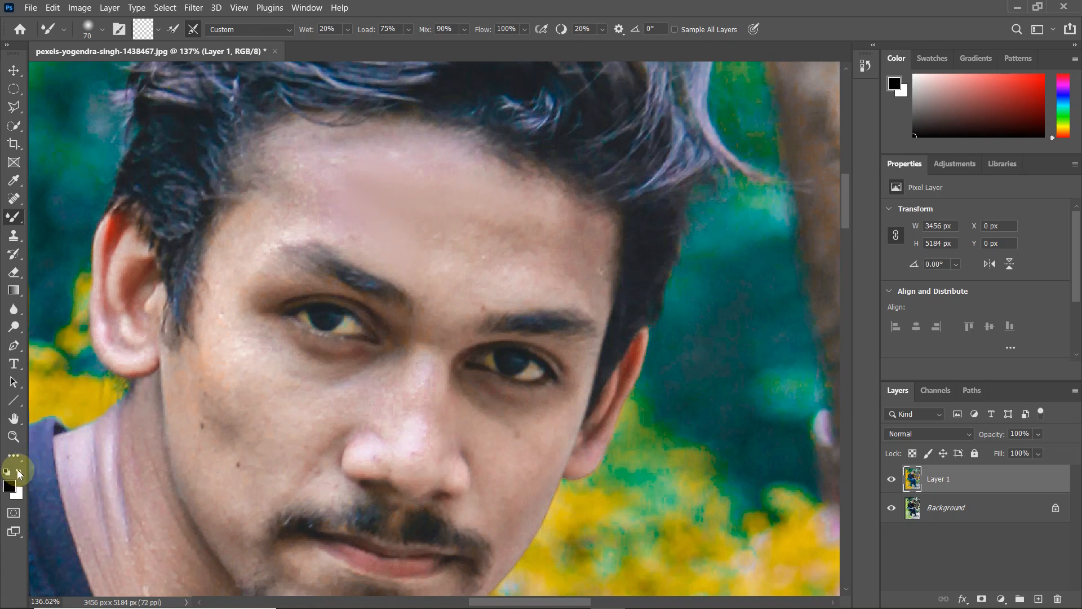
{"action": "left_click", "coordinate": [444, 213]}
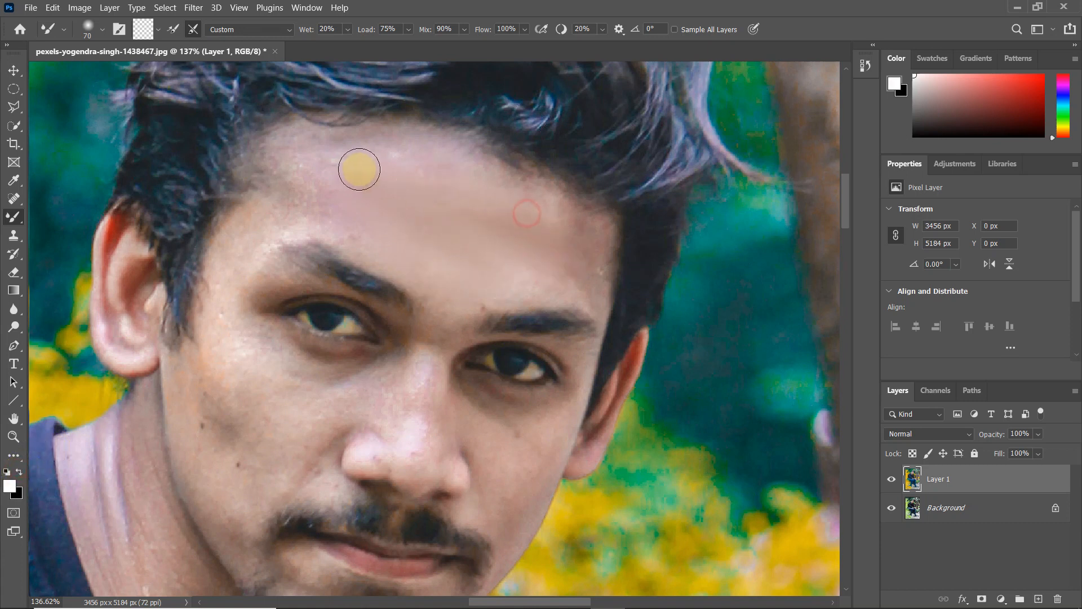
{"action": "mouse_move", "coordinate": [326, 203]}
{"action": "left_mouse_down"}
{"action": "mouse_move", "coordinate": [337, 235]}
{"action": "mouse_move", "coordinate": [368, 238]}
{"action": "left_mouse_up"}
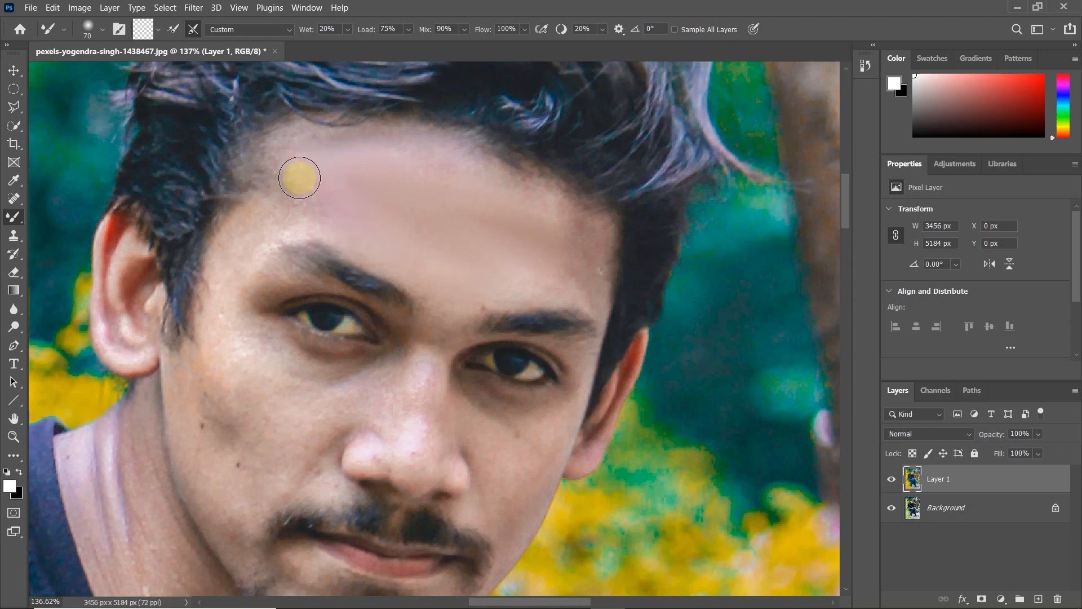
{"action": "scroll", "coordinate": [307, 189], "scroll_direction": "up", "scroll_amount": 2}
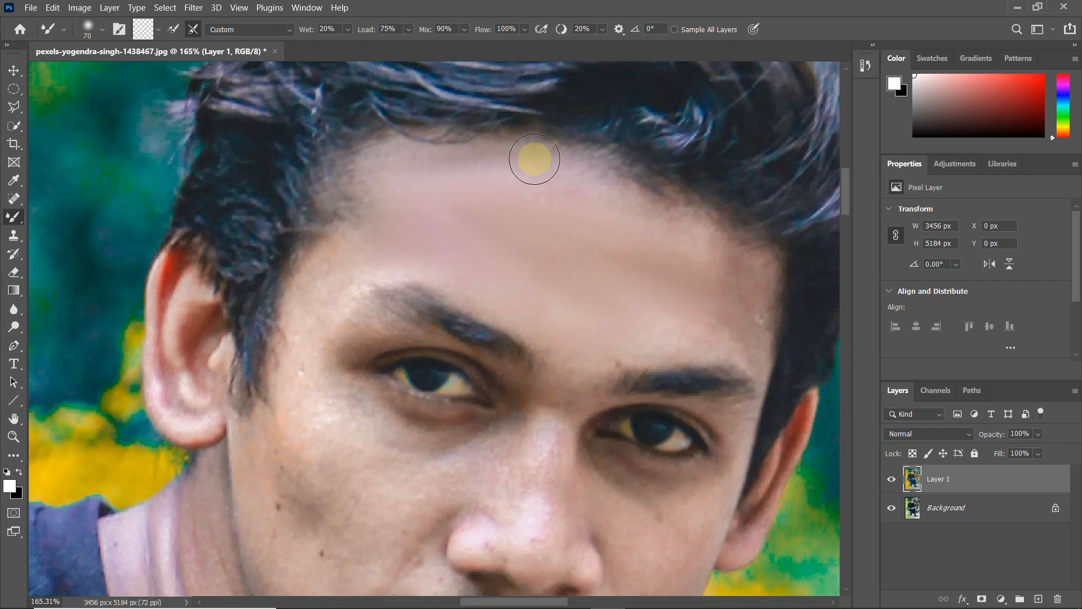
Smooth the temple, the under-eye area and the upper cheek on the left side of the man's face with the Mixer Brush
{"action": "mouse_move", "coordinate": [367, 266]}
{"action": "left_mouse_down"}
{"action": "mouse_move", "coordinate": [327, 310]}
{"action": "mouse_move", "coordinate": [301, 285]}
{"action": "left_mouse_up"}
{"action": "mouse_move", "coordinate": [286, 381]}
{"action": "left_mouse_down"}
{"action": "mouse_move", "coordinate": [307, 313]}
{"action": "mouse_move", "coordinate": [314, 400]}
{"action": "mouse_move", "coordinate": [328, 413]}
{"action": "mouse_move", "coordinate": [336, 401]}
{"action": "mouse_move", "coordinate": [475, 432]}
{"action": "left_mouse_up"}
{"action": "left_click_drag", "start_coordinate": [476, 437], "coordinate": [343, 434]}
{"action": "mouse_move", "coordinate": [372, 492]}
{"action": "left_mouse_down"}
{"action": "mouse_move", "coordinate": [348, 324]}
{"action": "mouse_move", "coordinate": [346, 337]}
{"action": "left_mouse_up"}
{"action": "mouse_move", "coordinate": [300, 293]}
{"action": "left_mouse_down"}
{"action": "mouse_move", "coordinate": [280, 296]}
{"action": "mouse_move", "coordinate": [289, 370]}
{"action": "left_mouse_up"}
{"action": "mouse_move", "coordinate": [275, 271]}
{"action": "left_mouse_down"}
{"action": "mouse_move", "coordinate": [269, 338]}
{"action": "mouse_move", "coordinate": [308, 372]}
{"action": "left_mouse_up"}
{"action": "left_click_drag", "start_coordinate": [327, 310], "coordinate": [354, 406]}
Blend the skin on the nose and the adjoining inner cheek with the 70 px Mixer Brush
{"action": "scroll", "coordinate": [376, 314], "scroll_direction": "up", "scroll_amount": 1}
{"action": "scroll", "coordinate": [419, 321], "scroll_direction": "up", "scroll_amount": 3}
{"action": "mouse_move", "coordinate": [440, 324]}
{"action": "left_mouse_down"}
{"action": "mouse_move", "coordinate": [551, 268]}
{"action": "mouse_move", "coordinate": [543, 291]}
{"action": "mouse_move", "coordinate": [631, 191]}
{"action": "left_mouse_up"}
{"action": "left_click_drag", "start_coordinate": [528, 287], "coordinate": [533, 275]}
{"action": "mouse_move", "coordinate": [443, 320]}
{"action": "left_mouse_down"}
{"action": "mouse_move", "coordinate": [567, 285]}
{"action": "mouse_move", "coordinate": [530, 370]}
{"action": "mouse_move", "coordinate": [593, 279]}
{"action": "mouse_move", "coordinate": [587, 350]}
{"action": "mouse_move", "coordinate": [510, 356]}
{"action": "left_mouse_up"}
{"action": "left_click_drag", "start_coordinate": [430, 341], "coordinate": [367, 412]}
{"action": "left_click_drag", "start_coordinate": [375, 468], "coordinate": [501, 352]}
{"action": "mouse_move", "coordinate": [522, 355]}
{"action": "left_mouse_down"}
{"action": "mouse_move", "coordinate": [505, 417]}
{"action": "mouse_move", "coordinate": [566, 309]}
{"action": "left_mouse_up"}
Smooth the outer cheek down to the jawline on the left side of the face
{"action": "left_click_drag", "start_coordinate": [344, 426], "coordinate": [258, 508]}
{"action": "mouse_move", "coordinate": [243, 285]}
{"action": "left_mouse_down"}
{"action": "mouse_move", "coordinate": [183, 284]}
{"action": "mouse_move", "coordinate": [191, 193]}
{"action": "left_mouse_up"}
{"action": "mouse_move", "coordinate": [231, 121]}
{"action": "left_mouse_down"}
{"action": "mouse_move", "coordinate": [391, 157]}
{"action": "mouse_move", "coordinate": [335, 394]}
{"action": "mouse_move", "coordinate": [360, 318]}
{"action": "mouse_move", "coordinate": [379, 493]}
{"action": "mouse_move", "coordinate": [370, 430]}
{"action": "mouse_move", "coordinate": [262, 277]}
{"action": "mouse_move", "coordinate": [234, 176]}
{"action": "left_mouse_up"}
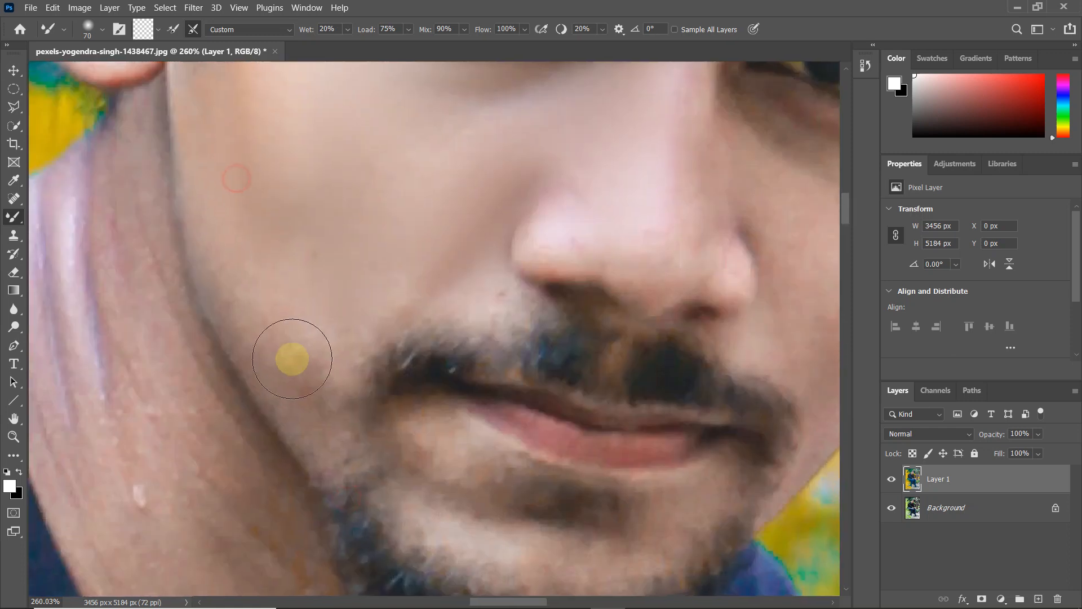
{"action": "left_click_drag", "start_coordinate": [428, 483], "coordinate": [294, 378]}
Reduce the Mixer Brush to 40 px and smooth the chin skin between the lower lip and the beard
{"action": "scroll", "coordinate": [295, 378], "scroll_direction": "up", "scroll_amount": 1}
{"action": "scroll", "coordinate": [295, 378], "scroll_direction": "up", "scroll_amount": 2}
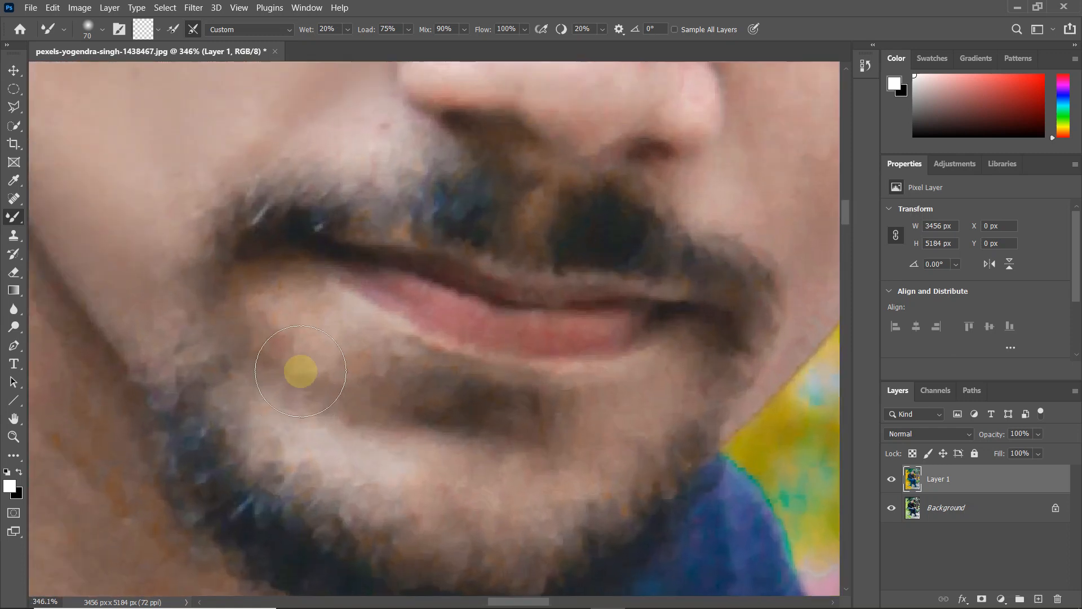
{"action": "key", "text": "["}
{"action": "key", "text": "["}
{"action": "key", "text": "["}
{"action": "mouse_move", "coordinate": [339, 338]}
{"action": "left_mouse_down"}
{"action": "mouse_move", "coordinate": [347, 298]}
{"action": "mouse_move", "coordinate": [340, 331]}
{"action": "mouse_move", "coordinate": [273, 379]}
{"action": "mouse_move", "coordinate": [379, 479]}
{"action": "left_mouse_up"}
{"action": "scroll", "coordinate": [507, 445], "scroll_direction": "right", "scroll_amount": 2}
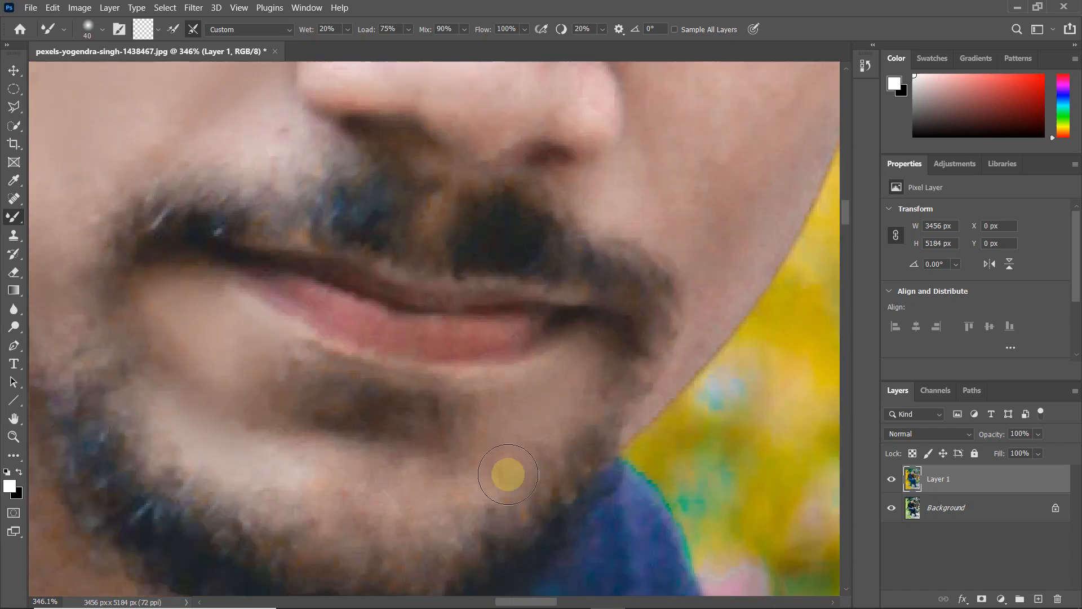
Set the Mixer Brush to 50 px and smooth the right cheek from below the eye and beside the nose to the jaw
{"action": "scroll", "coordinate": [316, 479], "scroll_direction": "down", "scroll_amount": 3}
{"action": "scroll", "coordinate": [362, 430], "scroll_direction": "down", "scroll_amount": 2}
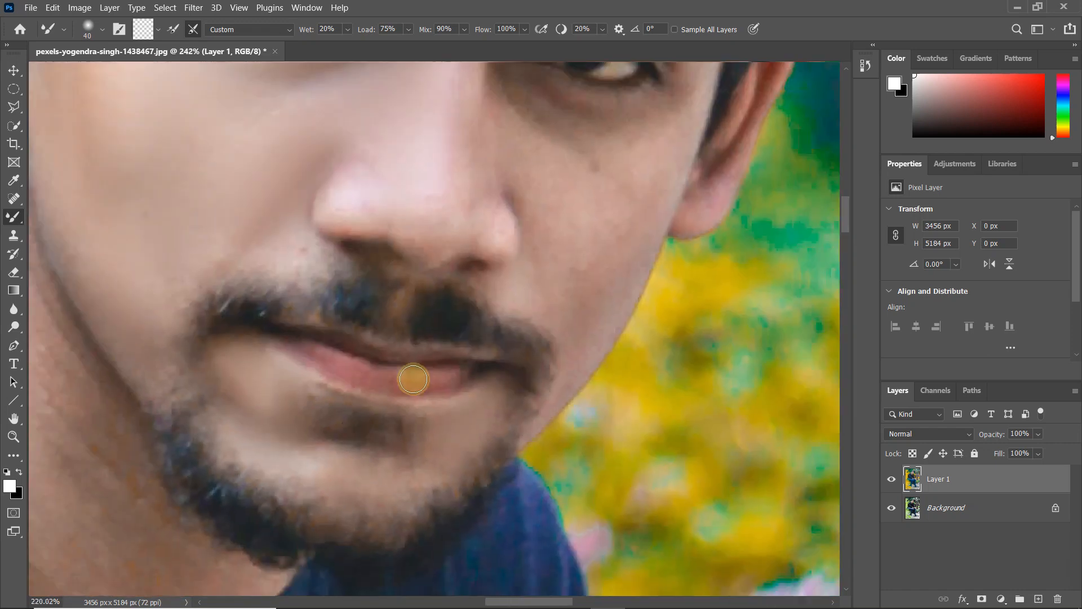
{"action": "scroll", "coordinate": [212, 362], "scroll_direction": "up", "scroll_amount": 3}
{"action": "left_click_drag", "start_coordinate": [177, 348], "coordinate": [197, 351]}
{"action": "scroll", "coordinate": [186, 264], "scroll_direction": "right", "scroll_amount": 3}
{"action": "scroll", "coordinate": [188, 261], "scroll_direction": "down", "scroll_amount": 1}
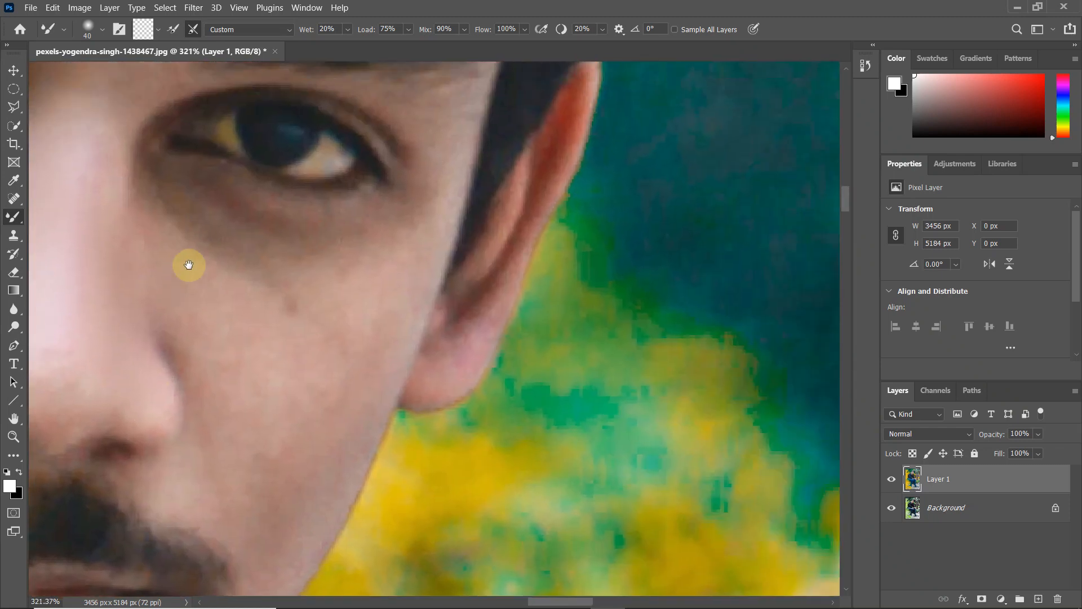
{"action": "key", "text": "bracketright"}
{"action": "left_click", "coordinate": [330, 369]}
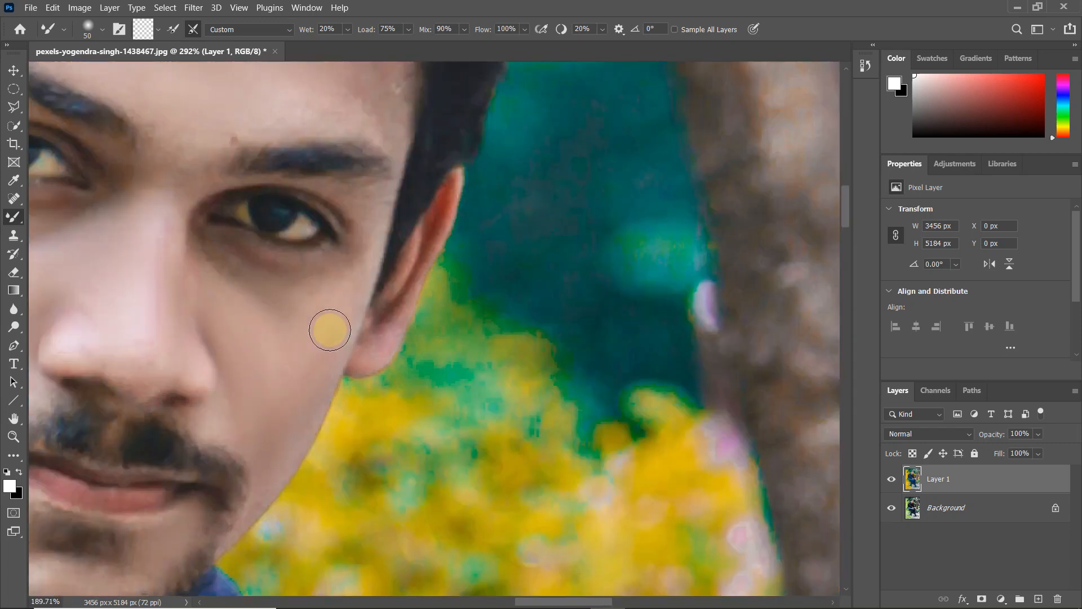
{"action": "scroll", "coordinate": [265, 338], "scroll_direction": "down", "scroll_amount": 2}
{"action": "left_click", "coordinate": [274, 294]}
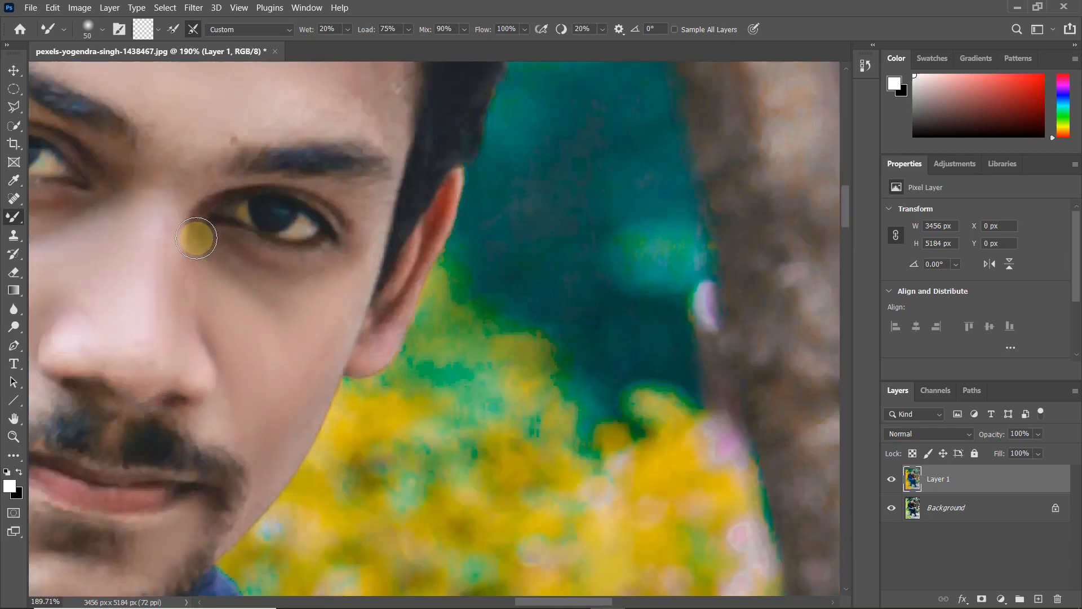
{"action": "left_click_drag", "start_coordinate": [198, 241], "coordinate": [266, 418]}
Set the Mixer Brush to 60 px and smooth the forehead edge and temple above the right eyebrow, beside the hairline
{"action": "scroll", "coordinate": [265, 288], "scroll_direction": "down", "scroll_amount": 2}
{"action": "left_click", "coordinate": [362, 246]}
{"action": "scroll", "coordinate": [243, 231], "scroll_direction": "right", "scroll_amount": 3}
{"action": "key", "text": "bracketright"}
{"action": "key", "text": "bracketright"}
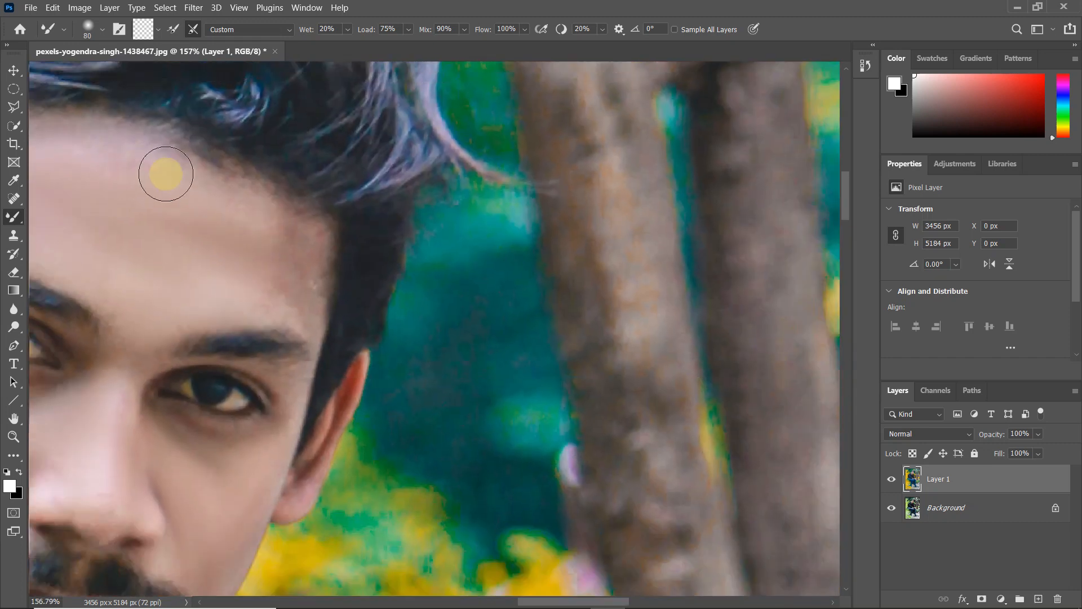
{"action": "scroll", "coordinate": [286, 258], "scroll_direction": "up", "scroll_amount": 3}
{"action": "key", "text": "bracketleft"}
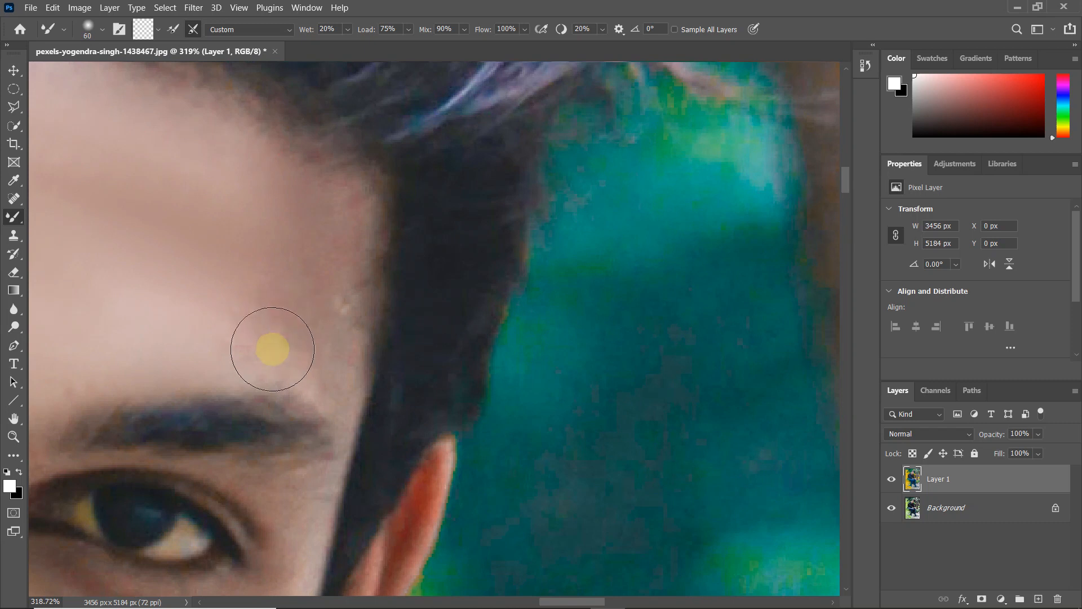
{"action": "scroll", "coordinate": [304, 271], "scroll_direction": "down", "scroll_amount": 2}
{"action": "scroll", "coordinate": [228, 275], "scroll_direction": "down", "scroll_amount": 2}
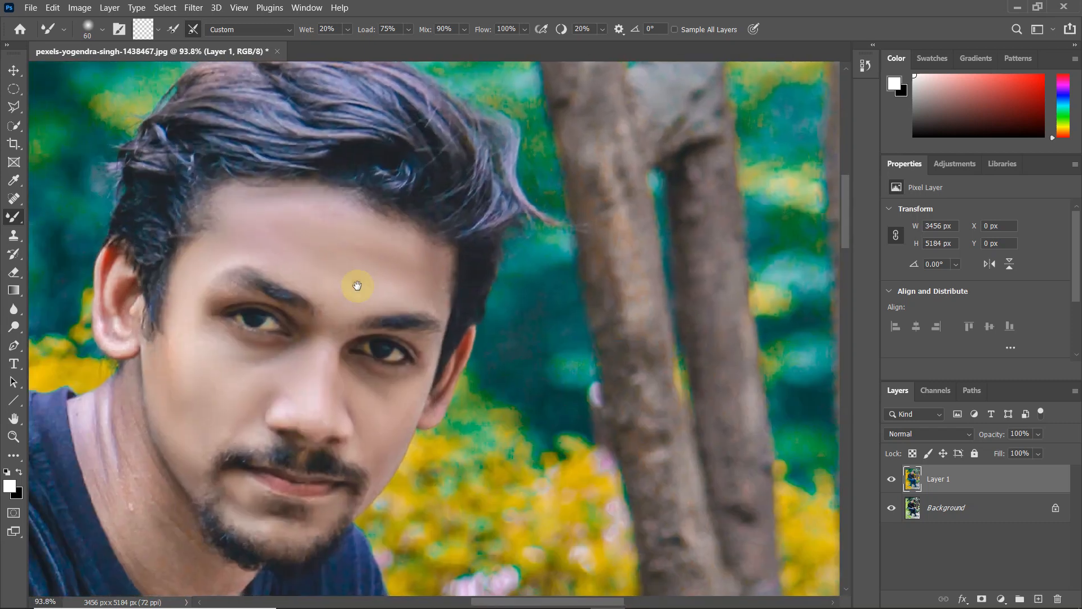
Smooth the skin on the side of the neck, between the ear and the shirt collar, with the 60 px Mixer Brush
{"action": "scroll", "coordinate": [243, 400], "scroll_direction": "up", "scroll_amount": 2}
{"action": "mouse_move", "coordinate": [221, 384]}
{"action": "left_mouse_down"}
{"action": "mouse_move", "coordinate": [231, 525]}
{"action": "mouse_move", "coordinate": [238, 380]}
{"action": "mouse_move", "coordinate": [263, 446]}
{"action": "mouse_move", "coordinate": [265, 512]}
{"action": "mouse_move", "coordinate": [210, 486]}
{"action": "mouse_move", "coordinate": [201, 388]}
{"action": "mouse_move", "coordinate": [164, 445]}
{"action": "mouse_move", "coordinate": [200, 521]}
{"action": "mouse_move", "coordinate": [156, 412]}
{"action": "mouse_move", "coordinate": [199, 535]}
{"action": "mouse_move", "coordinate": [89, 355]}
{"action": "left_mouse_up"}
{"action": "mouse_move", "coordinate": [119, 252]}
{"action": "left_mouse_down"}
{"action": "mouse_move", "coordinate": [137, 336]}
{"action": "mouse_move", "coordinate": [133, 416]}
{"action": "left_mouse_up"}
{"action": "mouse_move", "coordinate": [66, 394]}
{"action": "left_mouse_down"}
{"action": "mouse_move", "coordinate": [157, 509]}
{"action": "mouse_move", "coordinate": [133, 491]}
{"action": "left_mouse_up"}
{"action": "left_click_drag", "start_coordinate": [147, 406], "coordinate": [258, 545]}
{"action": "scroll", "coordinate": [156, 394], "scroll_direction": "down", "scroll_amount": 3}
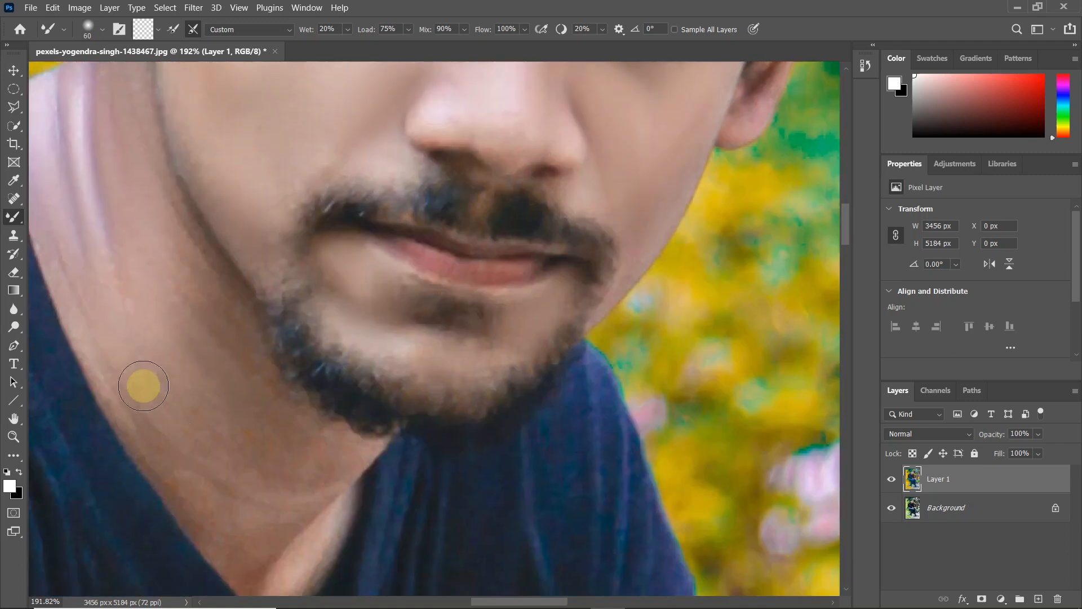
Enlarge the Mixer Brush to 80 px and blend the neck skin below the jawline
{"action": "scroll", "coordinate": [182, 449], "scroll_direction": "up", "scroll_amount": 1}
{"action": "key", "text": "bracketright"}
{"action": "key", "text": "bracketright"}
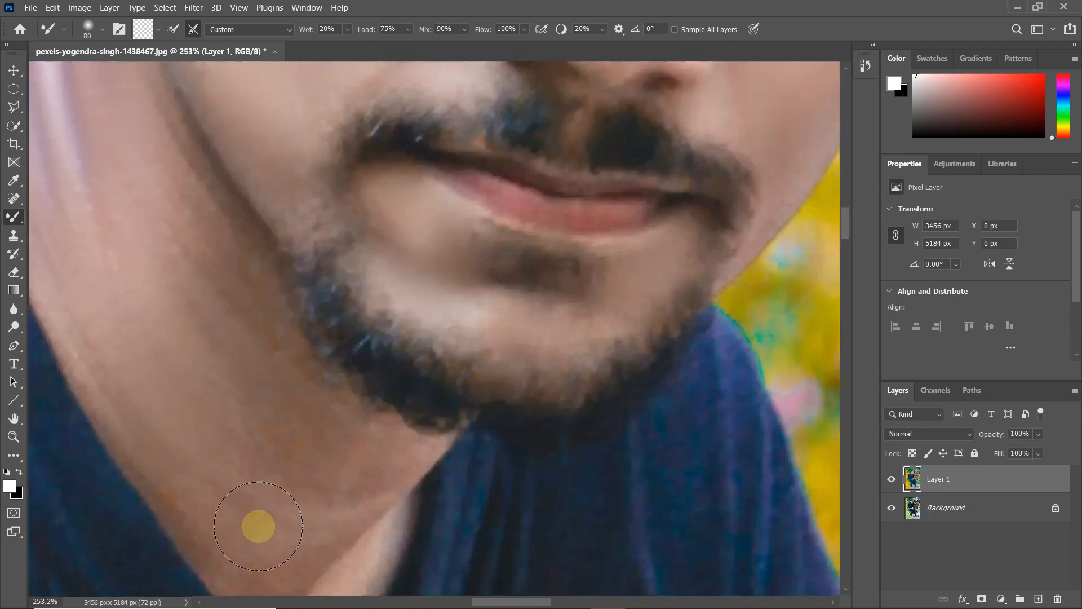
{"action": "left_click_drag", "start_coordinate": [193, 222], "coordinate": [238, 346]}
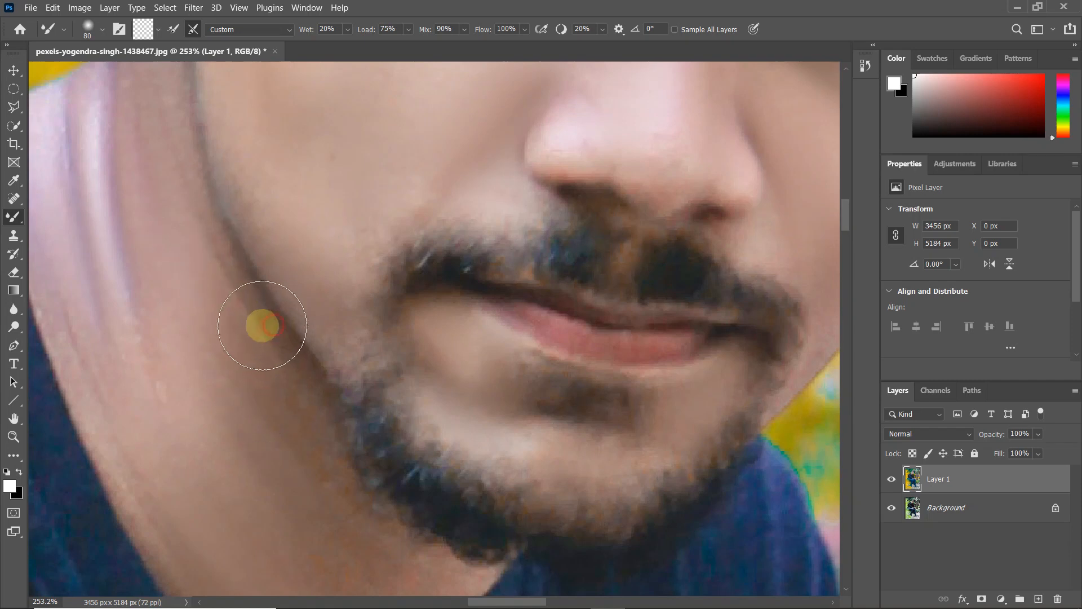
{"action": "scroll", "coordinate": [145, 305], "scroll_direction": "down", "scroll_amount": 3}
{"action": "scroll", "coordinate": [145, 304], "scroll_direction": "right", "scroll_amount": 2}
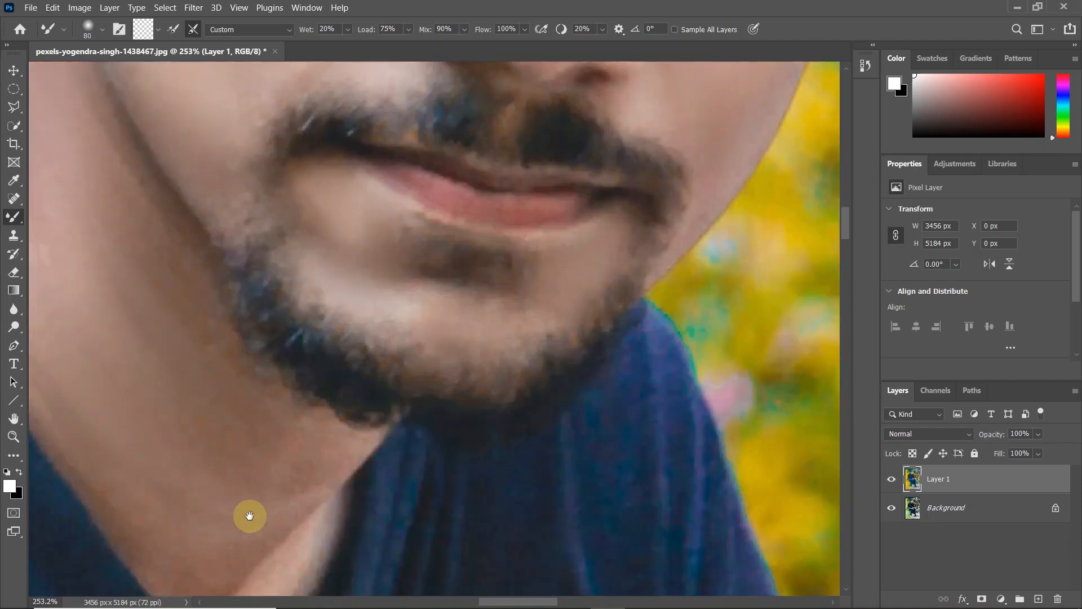
Reduce the Mixer Brush to 50 px and smooth the remaining neck skin along the beard and collar
{"action": "scroll", "coordinate": [249, 516], "scroll_direction": "down", "scroll_amount": 2}
{"action": "key", "text": "bracketleft"}
{"action": "left_click", "coordinate": [283, 372]}
{"action": "left_click_drag", "start_coordinate": [162, 205], "coordinate": [240, 417]}
{"action": "left_click_drag", "start_coordinate": [141, 290], "coordinate": [319, 375]}
{"action": "scroll", "coordinate": [411, 418], "scroll_direction": "down", "scroll_amount": 5}
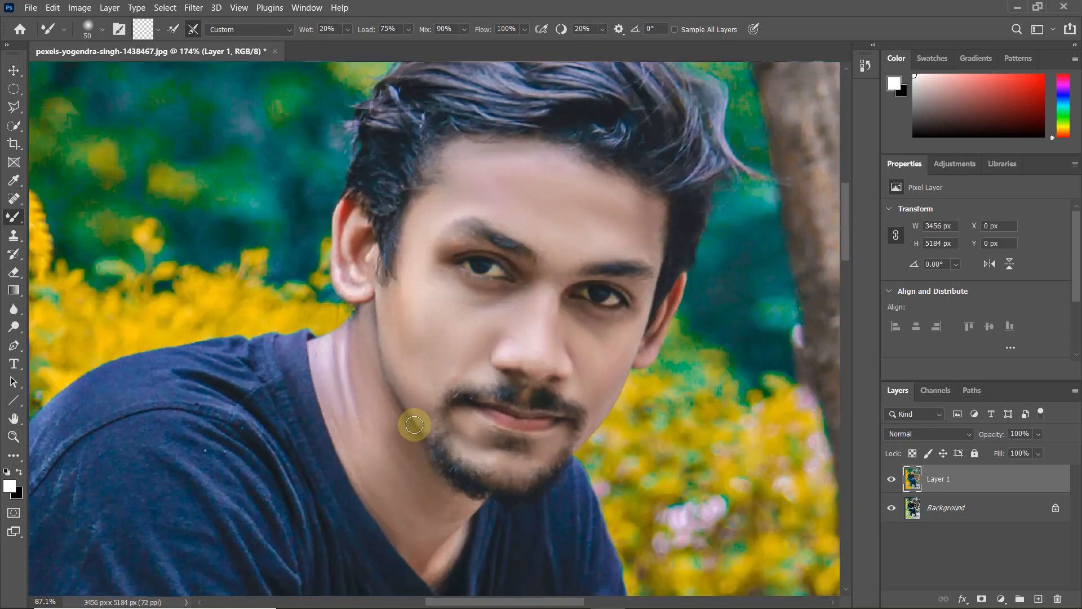
Smooth the skin of the left ear with the Mixer Brush, reducing the brush size to 35 px
{"action": "scroll", "coordinate": [376, 333], "scroll_direction": "up", "scroll_amount": 5}
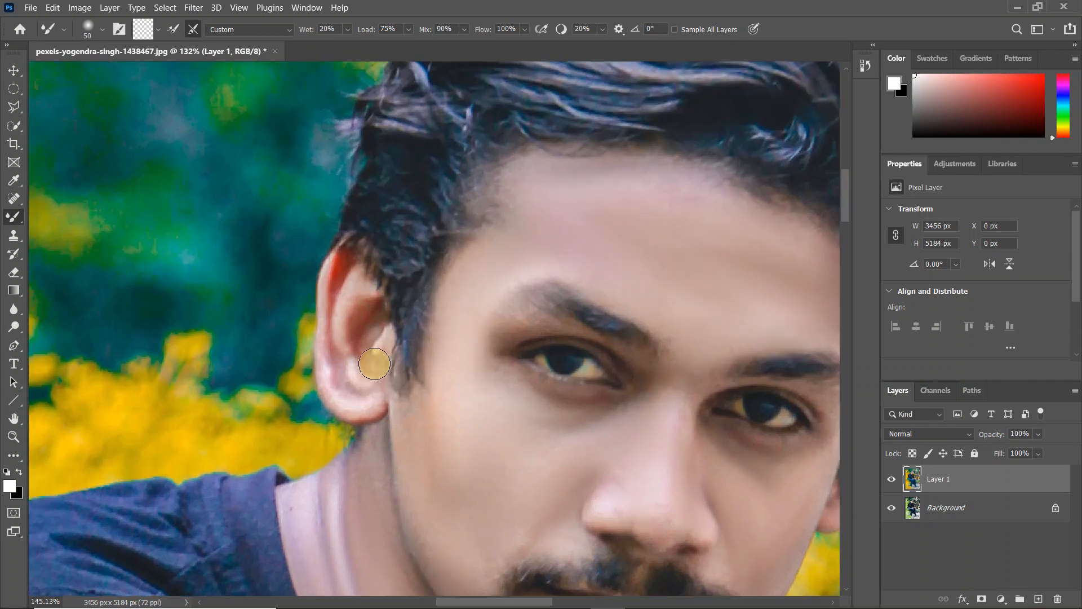
{"action": "key", "text": "bracketright"}
{"action": "key", "text": "bracketright"}
{"action": "key", "text": "bracketright"}
{"action": "key", "text": "bracketleft"}
{"action": "key", "text": "bracketleft"}
{"action": "key", "text": "bracketleft"}
{"action": "key", "text": "bracketleft"}
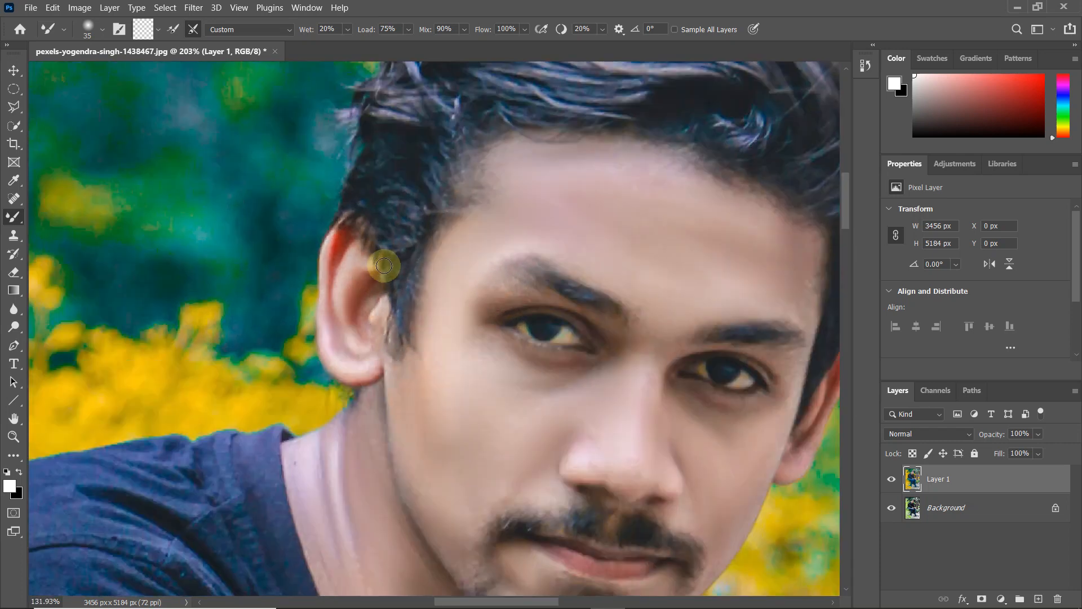
{"action": "scroll", "coordinate": [387, 261], "scroll_direction": "down", "scroll_amount": 5}
{"action": "left_click_drag", "start_coordinate": [477, 272], "coordinate": [475, 265]}
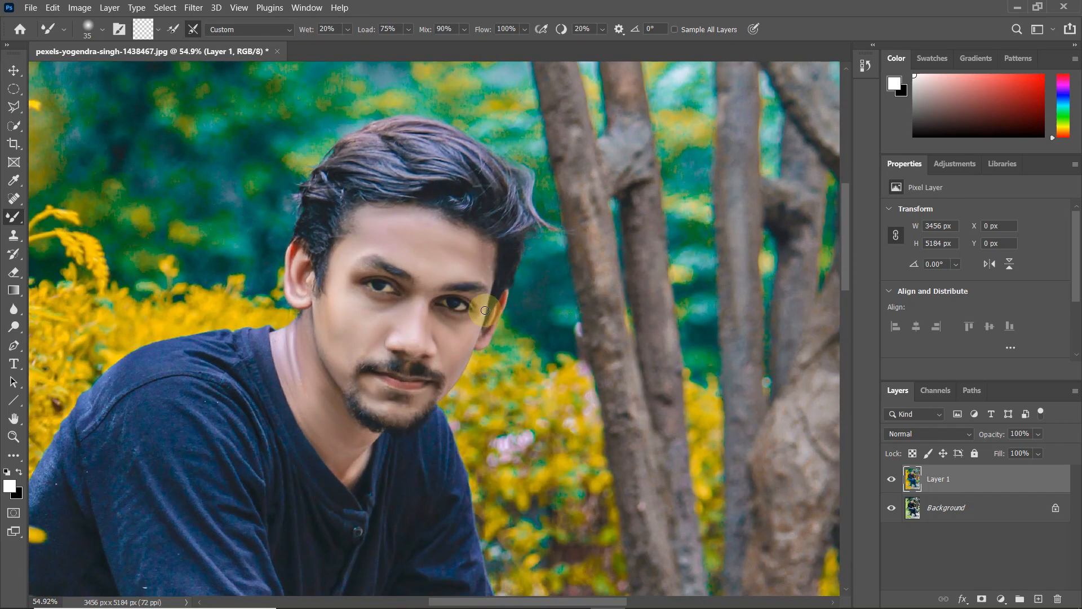
Apply the Reduce Noise filter with Strength 9, Preserve Details 9%, Reduce Color Noise 16%, Sharpen Details 7% and Remove JPEG Artifact on
{"action": "left_click", "coordinate": [193, 14]}
{"action": "mouse_move", "coordinate": [209, 215]}
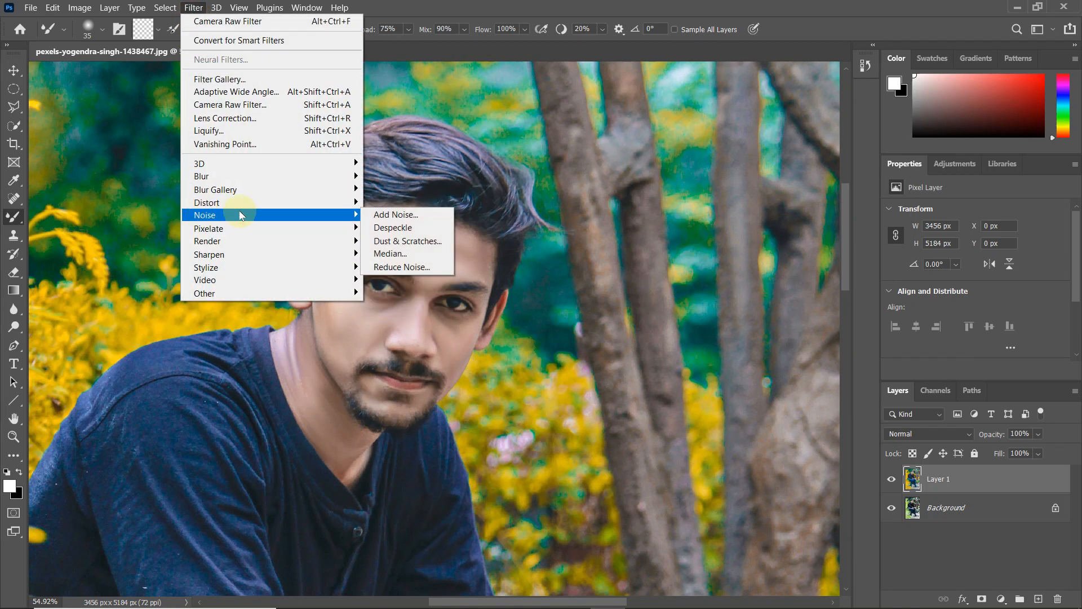
{"action": "left_click", "coordinate": [432, 268]}
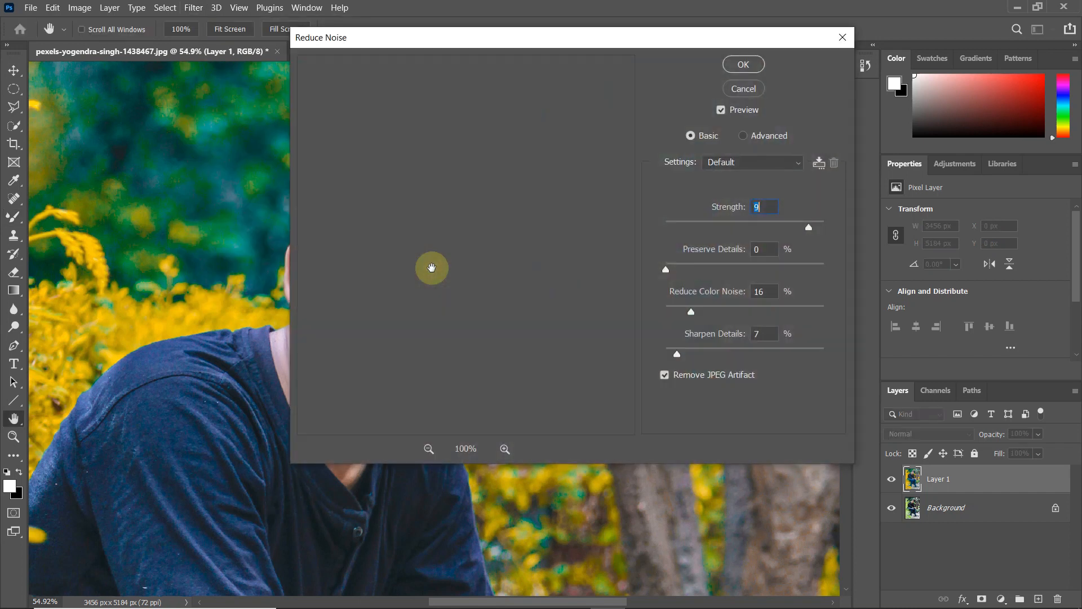
{"action": "left_click_drag", "start_coordinate": [444, 264], "coordinate": [531, 367]}
{"action": "left_click_drag", "start_coordinate": [512, 261], "coordinate": [415, 230]}
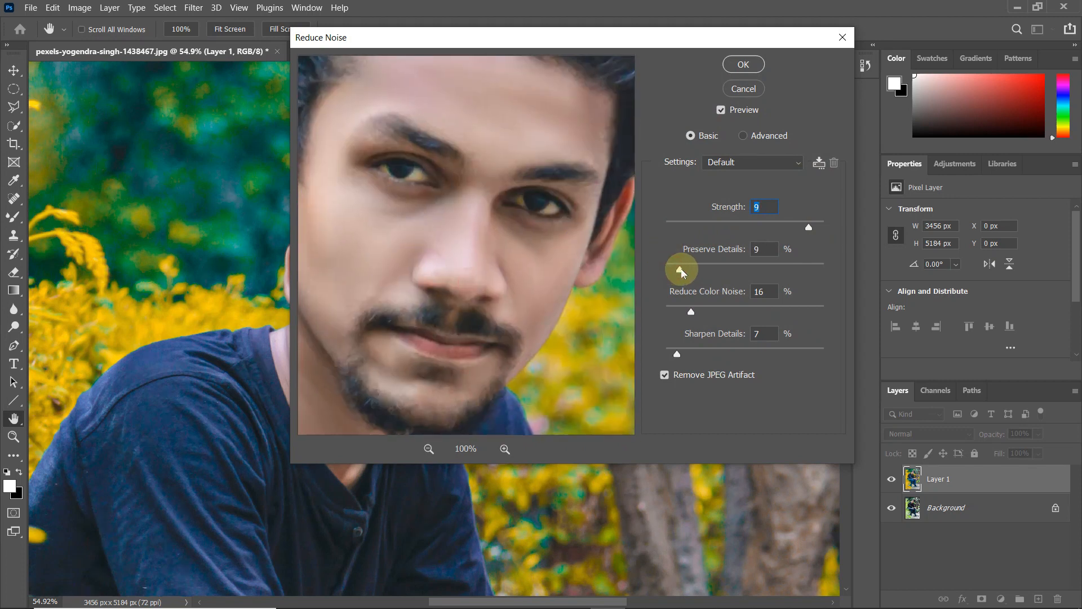
{"action": "left_click", "coordinate": [728, 65]}
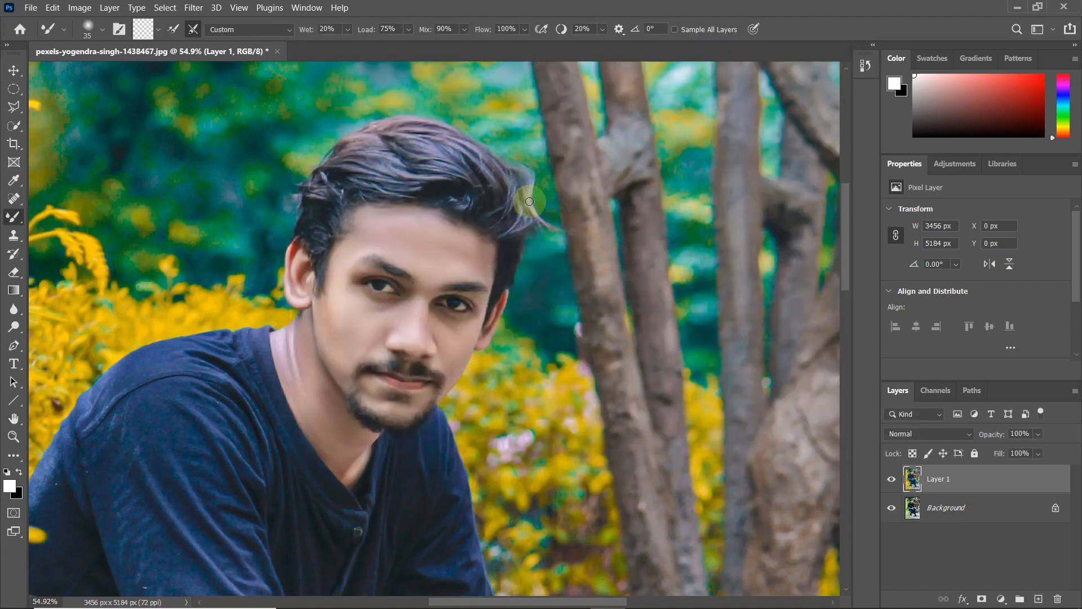
Open the Liquify filter and push the outline of the man's hair outward with the Forward Warp tool at brush size 600
{"action": "scroll", "coordinate": [407, 127], "scroll_direction": "down", "scroll_amount": 2}
{"action": "left_click", "coordinate": [193, 7]}
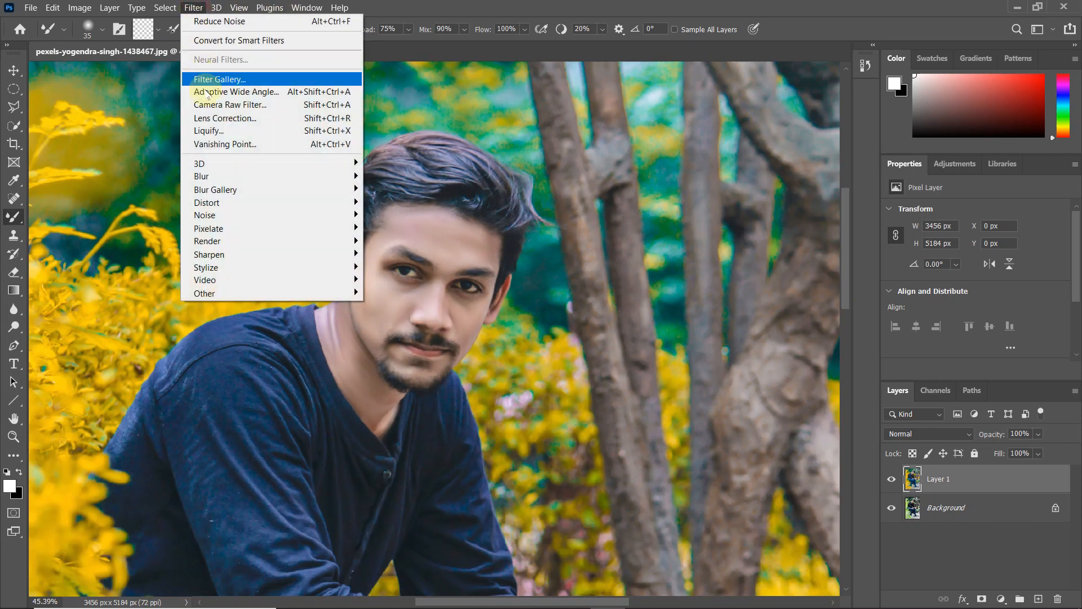
{"action": "left_click", "coordinate": [249, 133]}
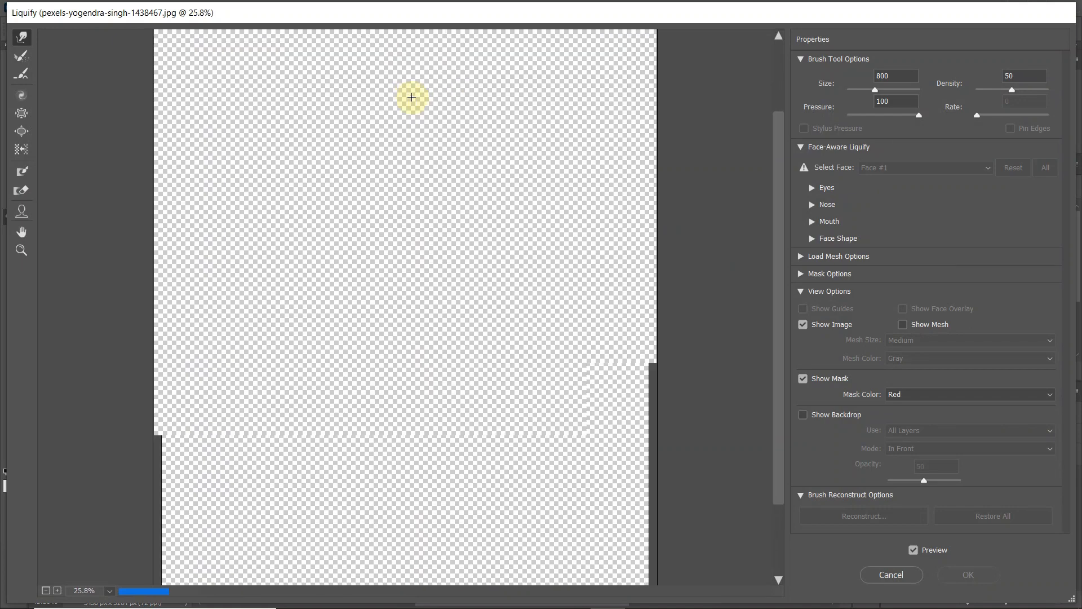
{"action": "left_click_drag", "start_coordinate": [411, 107], "coordinate": [410, 320]}
{"action": "scroll", "coordinate": [416, 113], "scroll_direction": "up", "scroll_amount": 3}
{"action": "left_click_drag", "start_coordinate": [415, 131], "coordinate": [416, 209]}
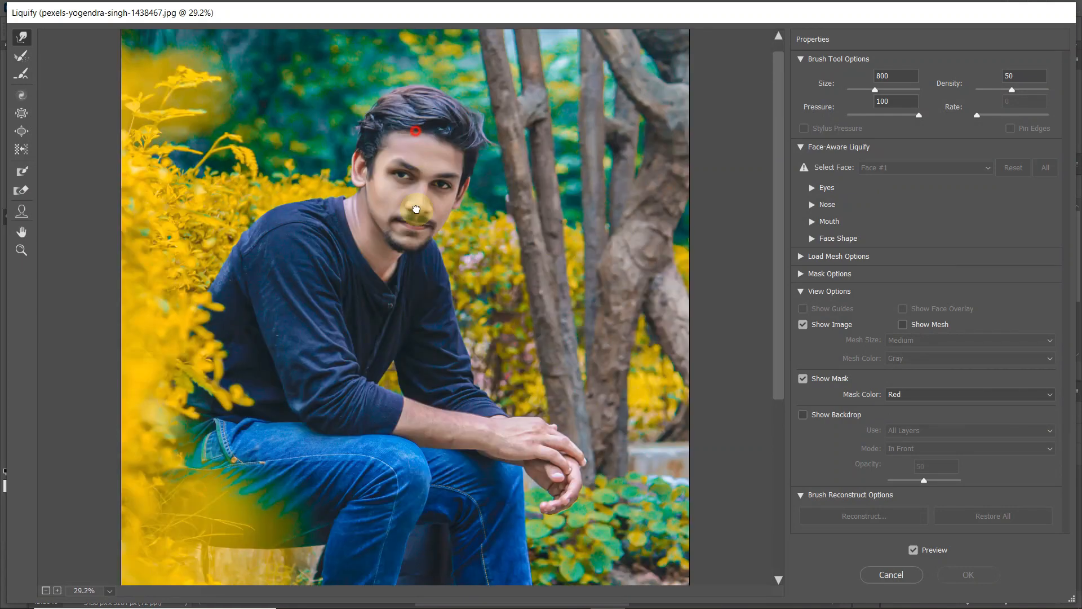
{"action": "scroll", "coordinate": [418, 109], "scroll_direction": "up", "scroll_amount": 3}
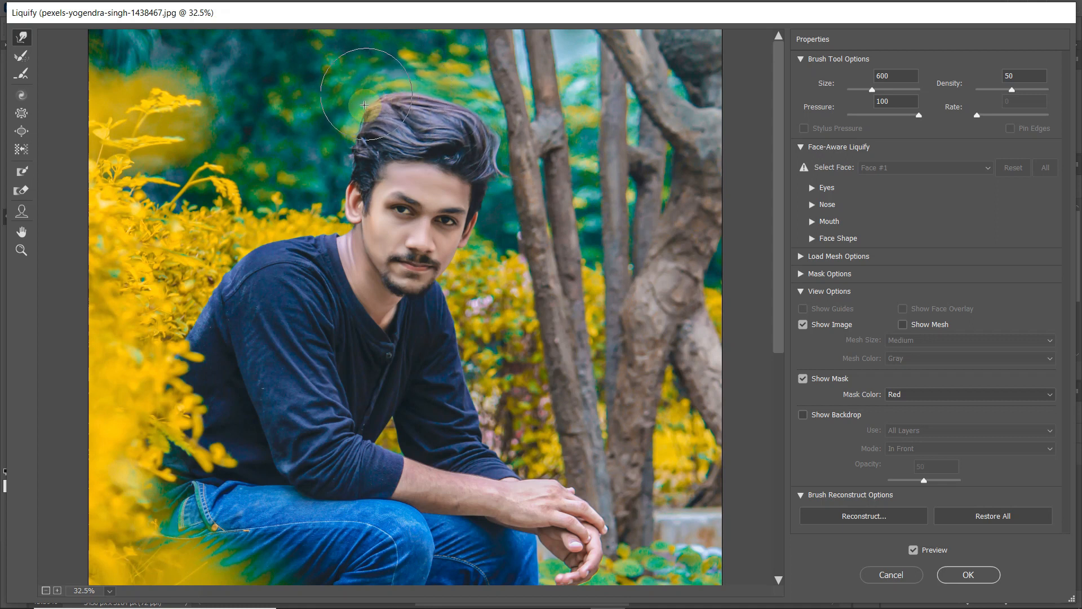
{"action": "left_click_drag", "start_coordinate": [348, 127], "coordinate": [340, 122]}
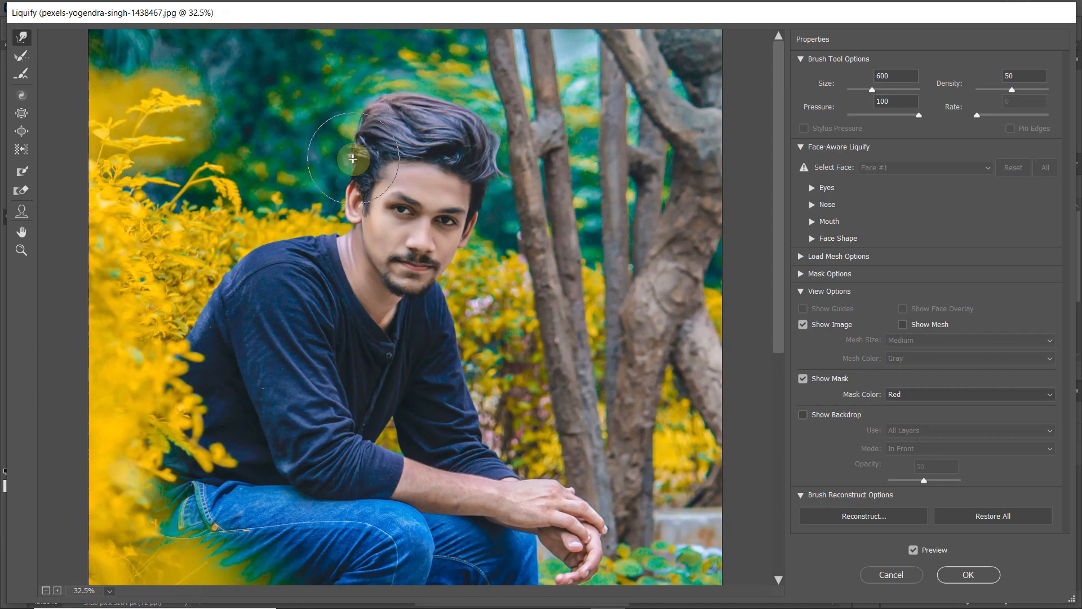
Refine the edge of the man's hair with the Forward Warp tool at brush size 80 and apply the Liquify filter
{"action": "key", "text": "ctrl+plus"}
{"action": "key", "text": "ctrl+plus"}
{"action": "key", "text": "ctrl+plus"}
{"action": "key", "text": "bracketleft"}
{"action": "key", "text": "bracketleft"}
{"action": "key", "text": "bracketleft"}
{"action": "key", "text": "bracketleft"}
{"action": "key", "text": "bracketleft"}
{"action": "key", "text": "bracketleft"}
{"action": "scroll", "coordinate": [377, 276], "scroll_direction": "up", "scroll_amount": 3}
{"action": "key", "text": "bracketleft"}
{"action": "key", "text": "bracketleft"}
{"action": "key", "text": "bracketleft"}
{"action": "key", "text": "bracketleft"}
{"action": "key", "text": "bracketleft"}
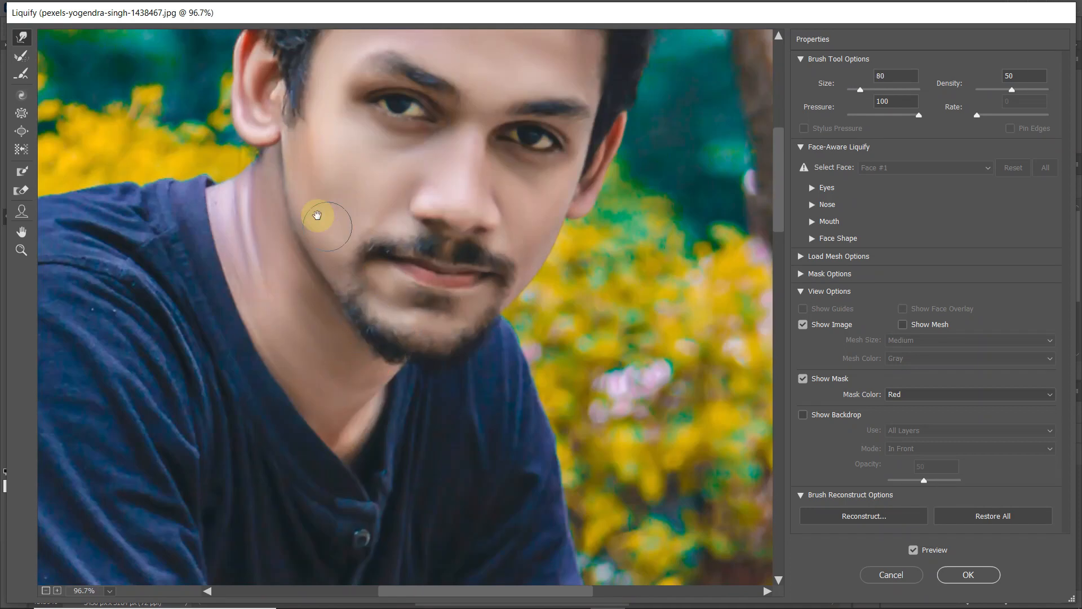
{"action": "scroll", "coordinate": [314, 218], "scroll_direction": "up", "scroll_amount": 5}
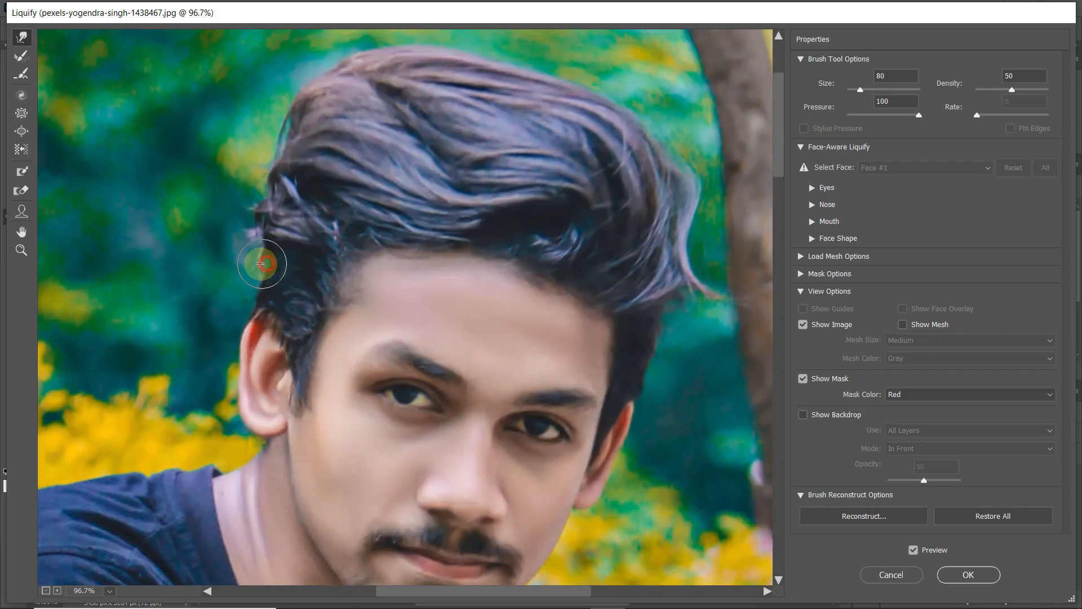
{"action": "left_click_drag", "start_coordinate": [648, 271], "coordinate": [588, 220]}
{"action": "scroll", "coordinate": [591, 344], "scroll_direction": "down", "scroll_amount": 1}
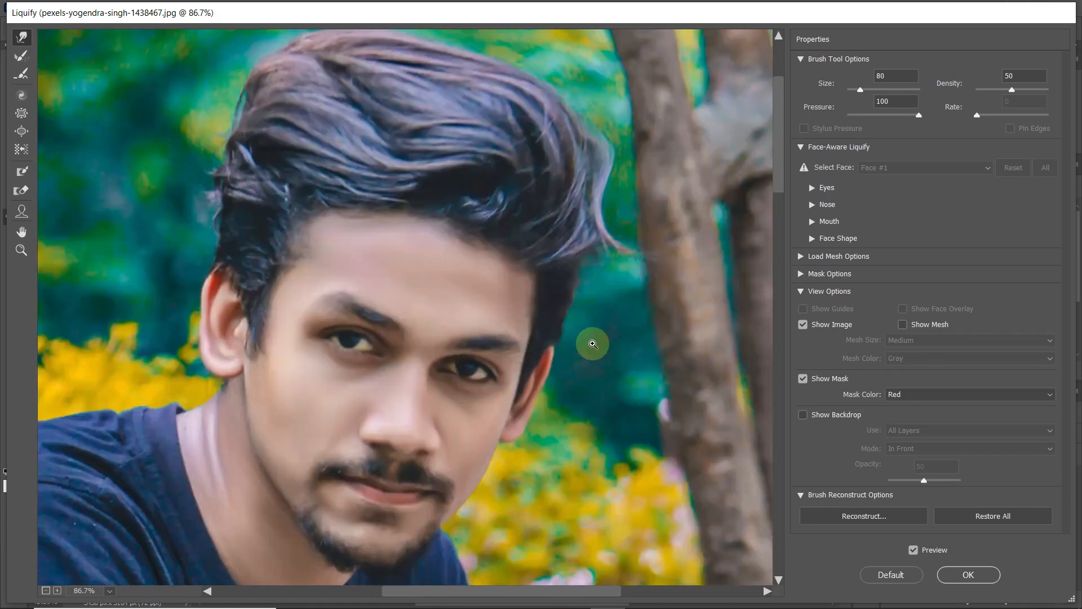
{"action": "scroll", "coordinate": [402, 446], "scroll_direction": "down", "scroll_amount": 1}
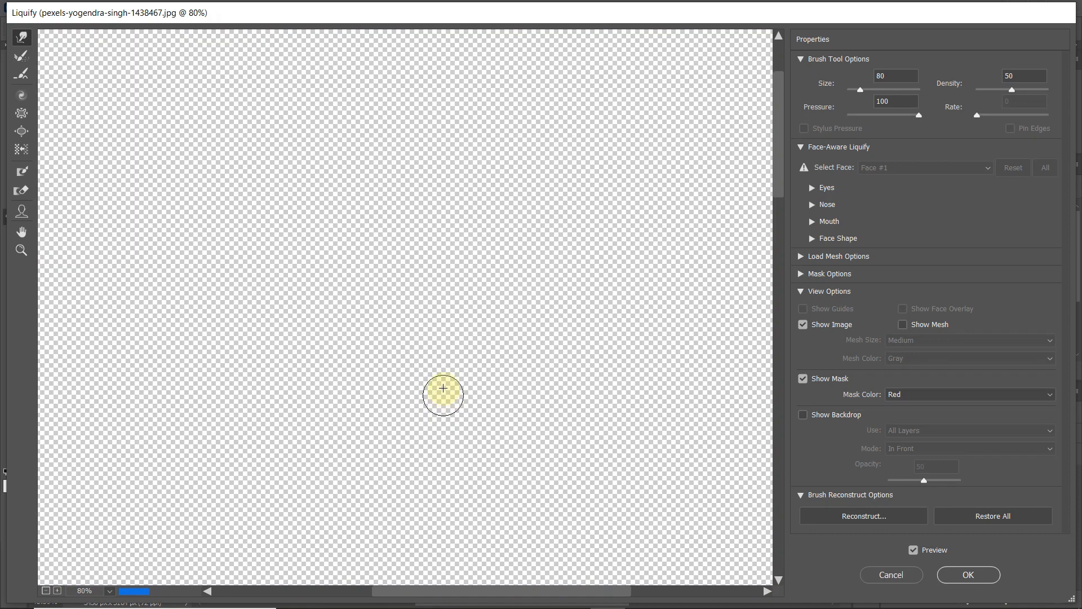
{"action": "key", "text": "ctrl+0"}
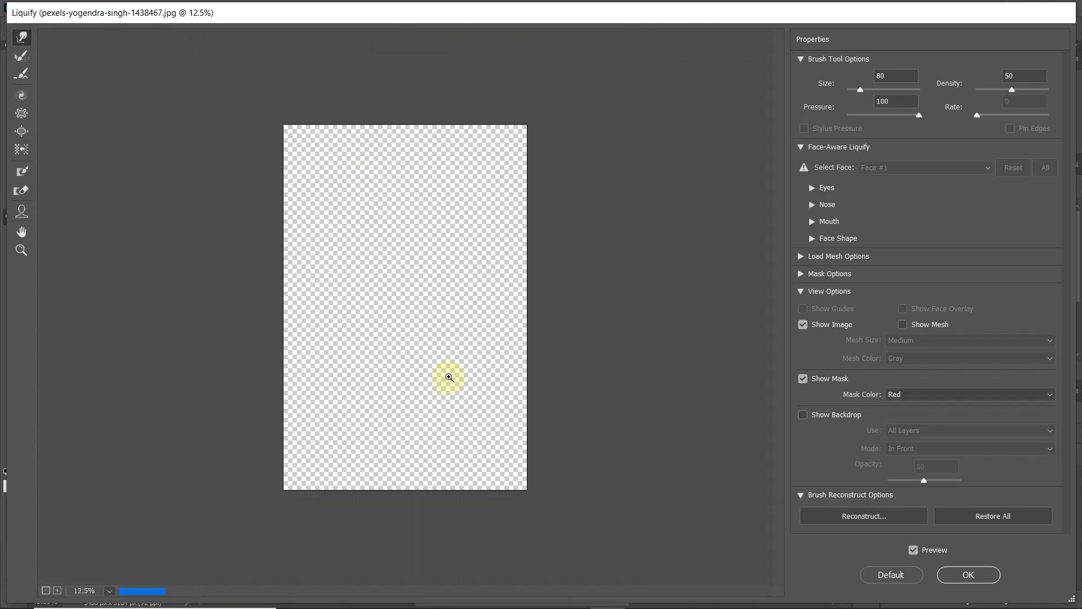
{"action": "key", "text": "ctrl+0"}
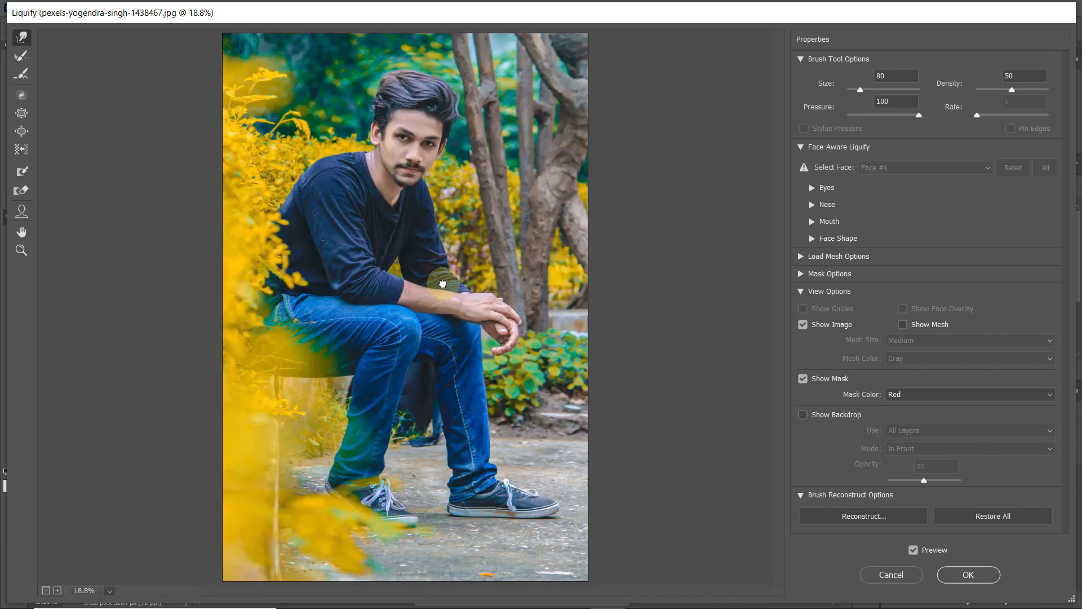
{"action": "left_click", "coordinate": [952, 573]}
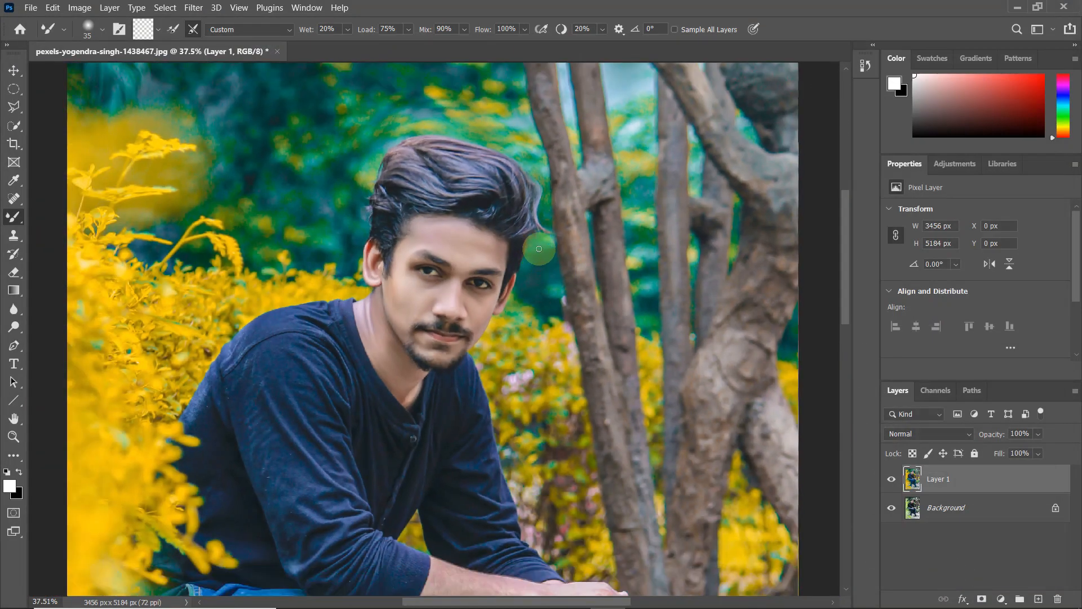
Add a Gradient Fill layer above Layer 1 with the Radial style and Reverse on
{"action": "scroll", "coordinate": [539, 248], "scroll_direction": "down", "scroll_amount": 5}
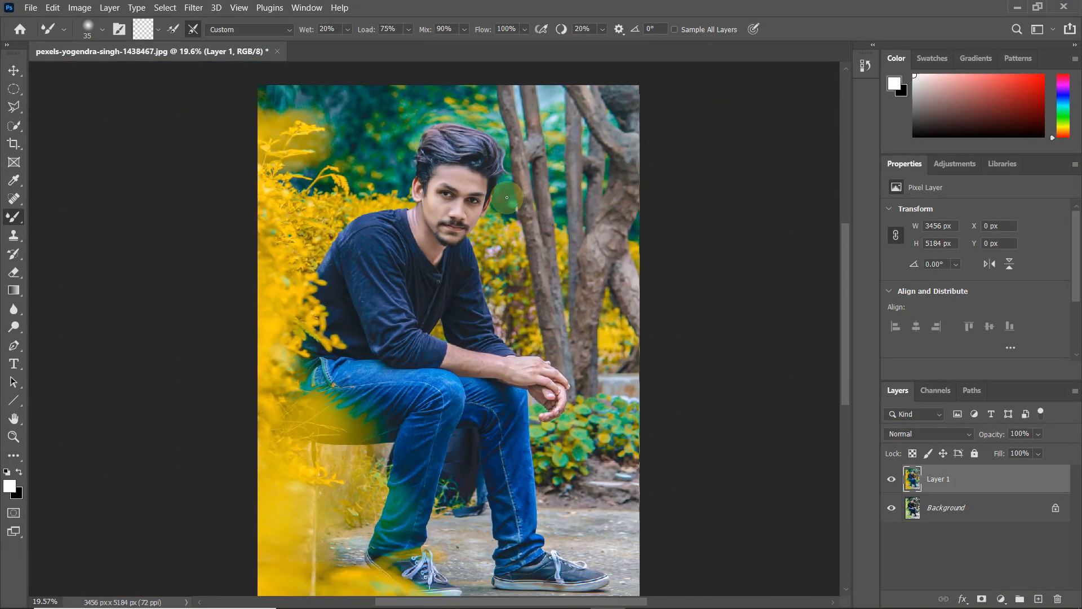
{"action": "scroll", "coordinate": [507, 198], "scroll_direction": "down", "scroll_amount": 2}
{"action": "left_click_drag", "start_coordinate": [507, 203], "coordinate": [485, 196]}
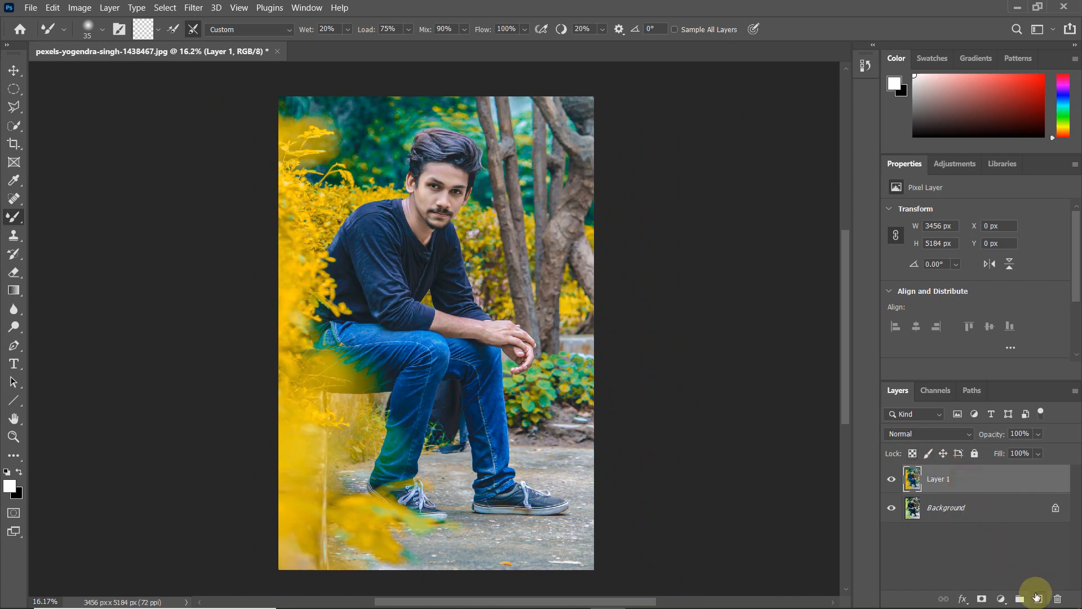
{"action": "left_click", "coordinate": [1037, 598]}
{"action": "left_click", "coordinate": [1001, 600]}
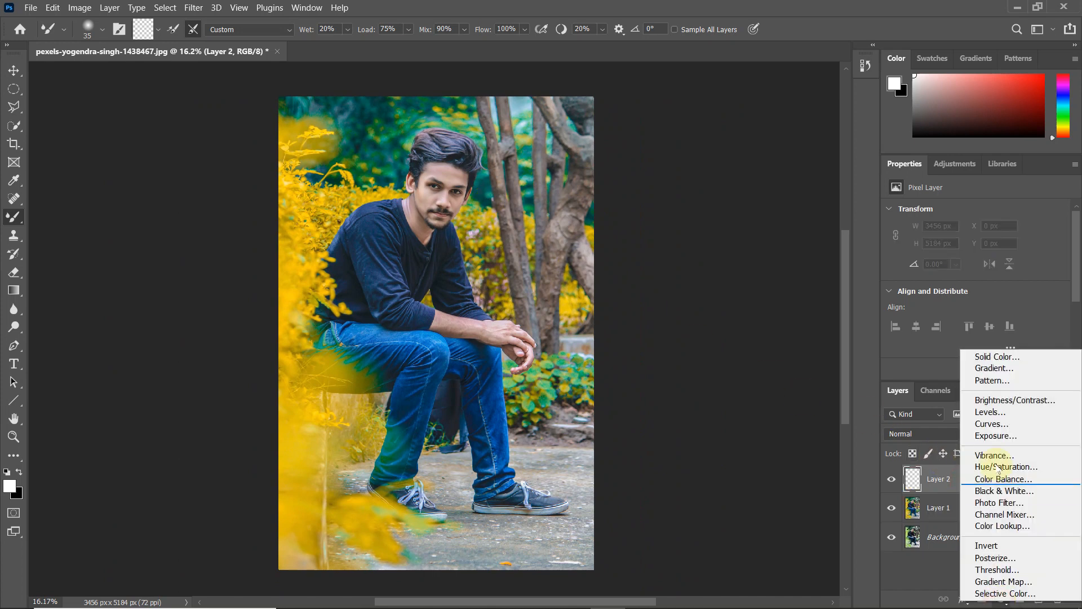
{"action": "left_click", "coordinate": [998, 368]}
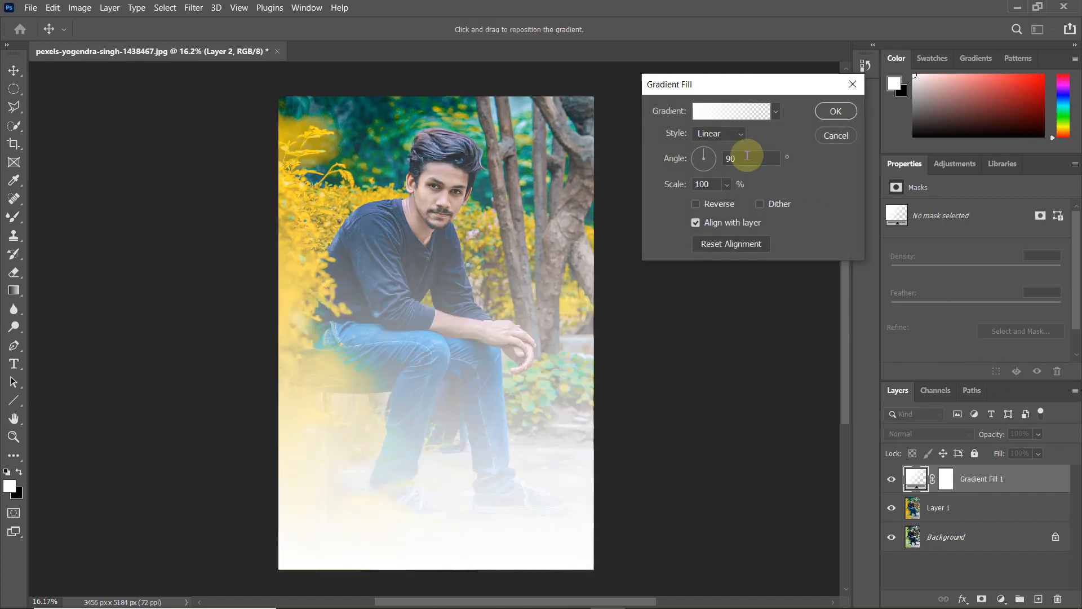
{"action": "left_click", "coordinate": [730, 136]}
{"action": "left_click", "coordinate": [720, 161]}
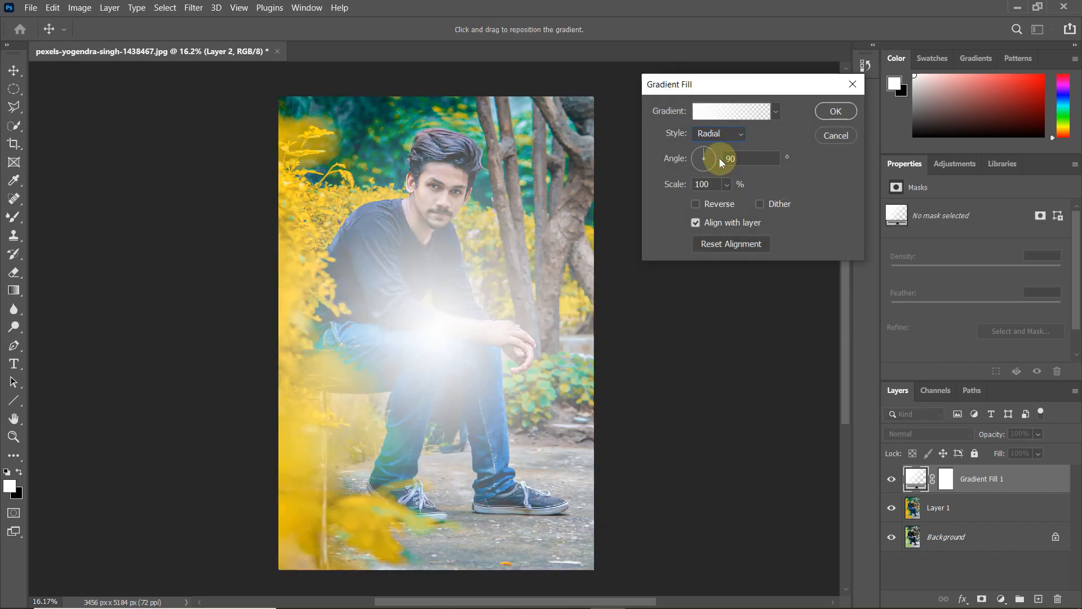
{"action": "left_click", "coordinate": [696, 204]}
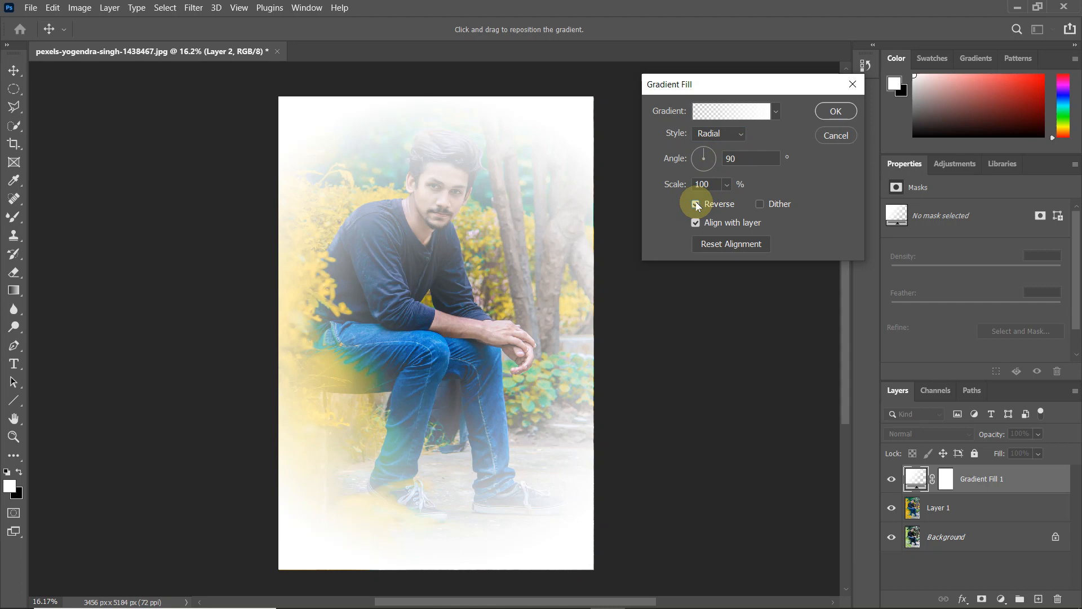
Change the gradient's starting color stop from white to near-black, set the gradient scale to 122% and apply the fill
{"action": "left_click", "coordinate": [751, 111]}
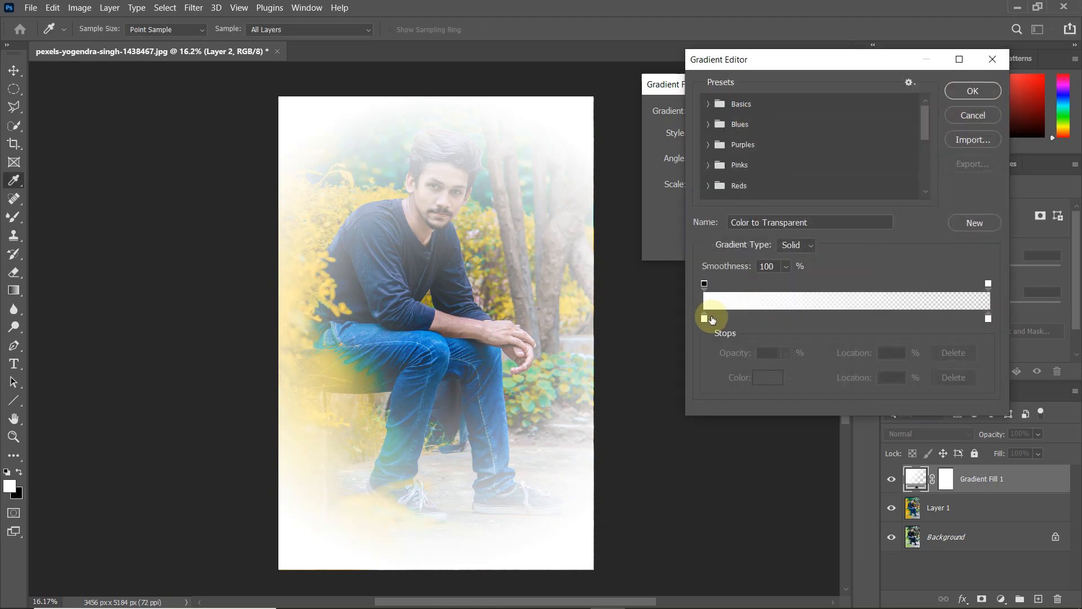
{"action": "left_click", "coordinate": [766, 377]}
{"action": "mouse_move", "coordinate": [737, 113]}
{"action": "left_mouse_down"}
{"action": "mouse_move", "coordinate": [699, 174]}
{"action": "mouse_move", "coordinate": [719, 172]}
{"action": "mouse_move", "coordinate": [702, 205]}
{"action": "left_mouse_up"}
{"action": "left_click", "coordinate": [1011, 45]}
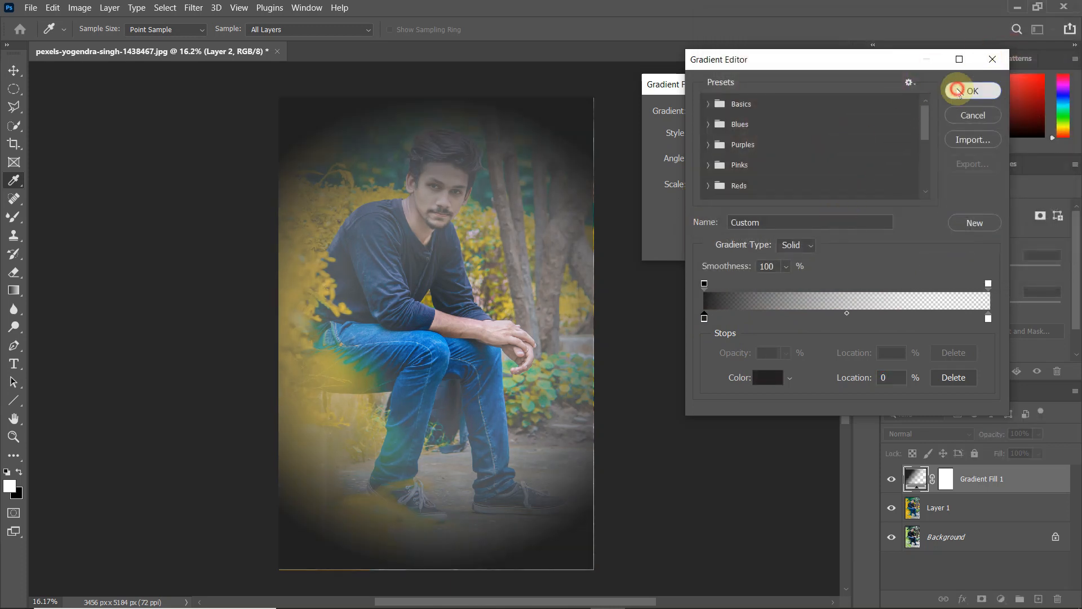
{"action": "left_click", "coordinate": [958, 91]}
{"action": "left_click_drag", "start_coordinate": [727, 187], "coordinate": [731, 206]}
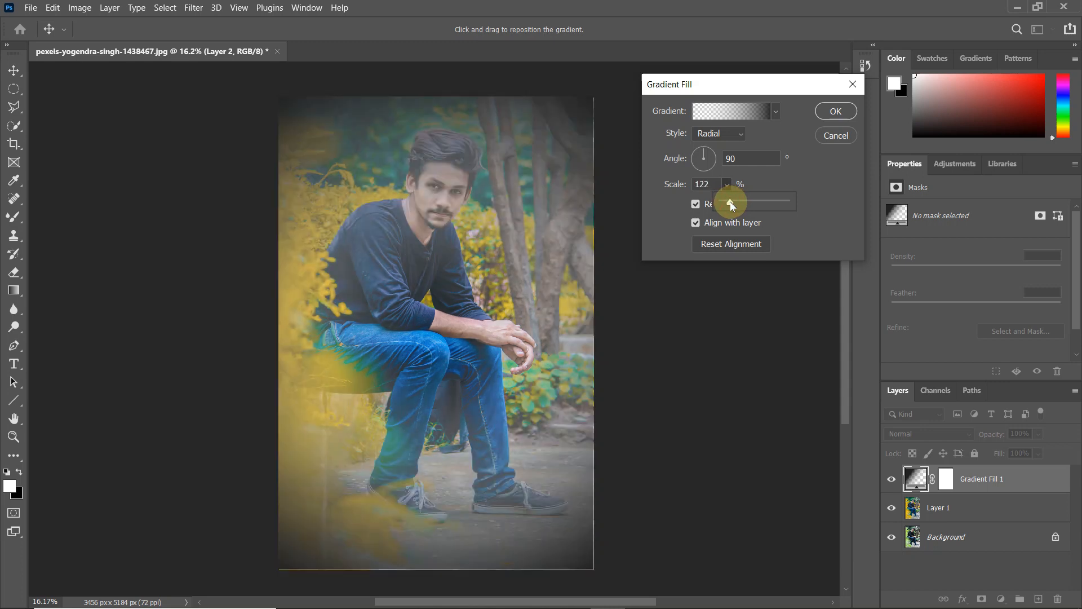
{"action": "left_click", "coordinate": [834, 112]}
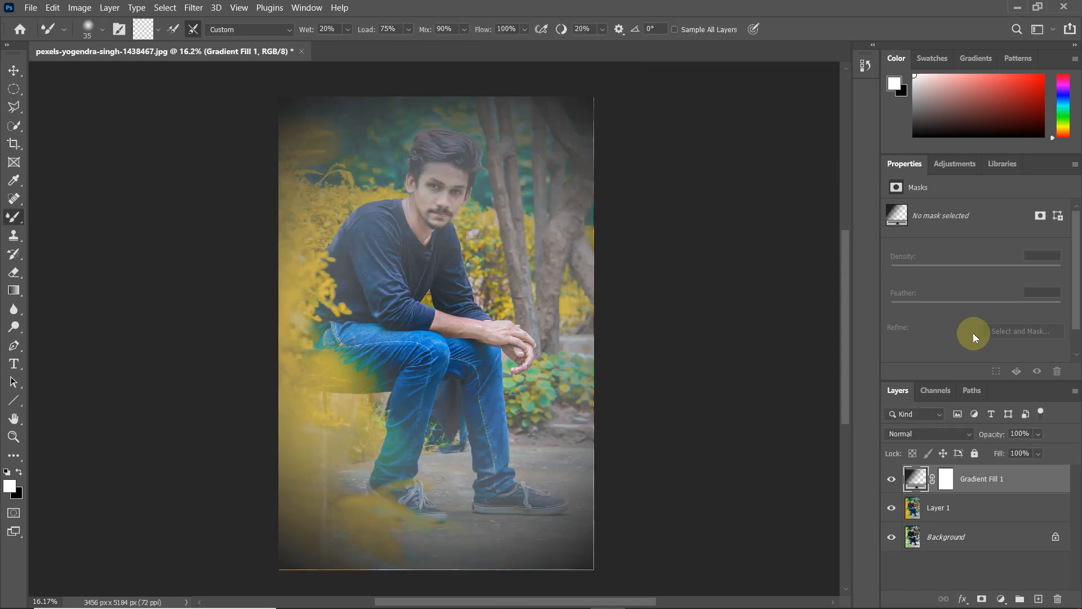
Set the Gradient Fill layer to the Multiply blend mode at 100% opacity
{"action": "left_click", "coordinate": [938, 433]}
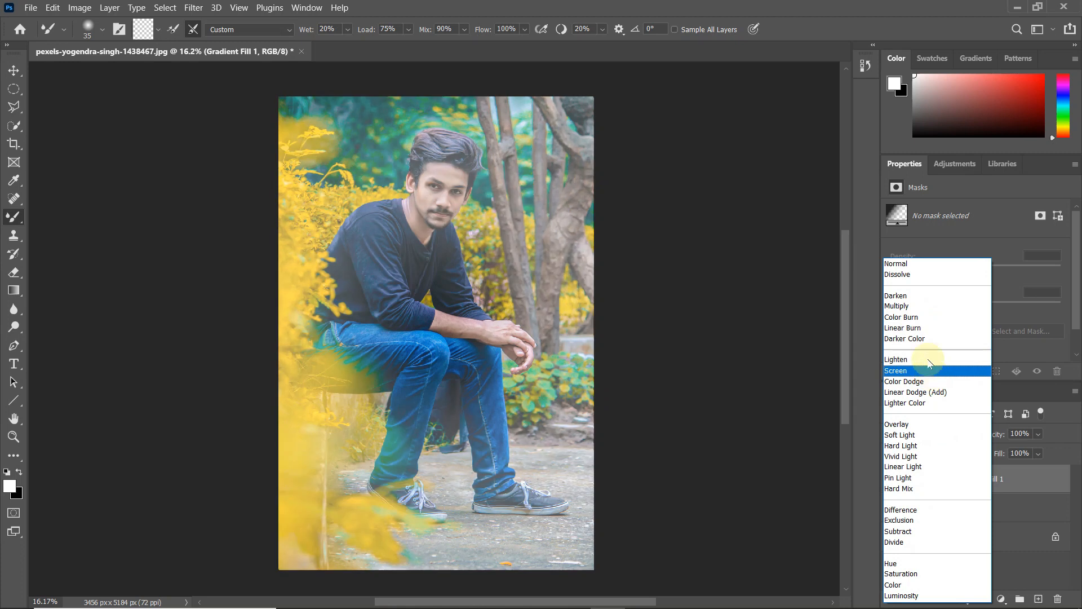
{"action": "left_click", "coordinate": [920, 305]}
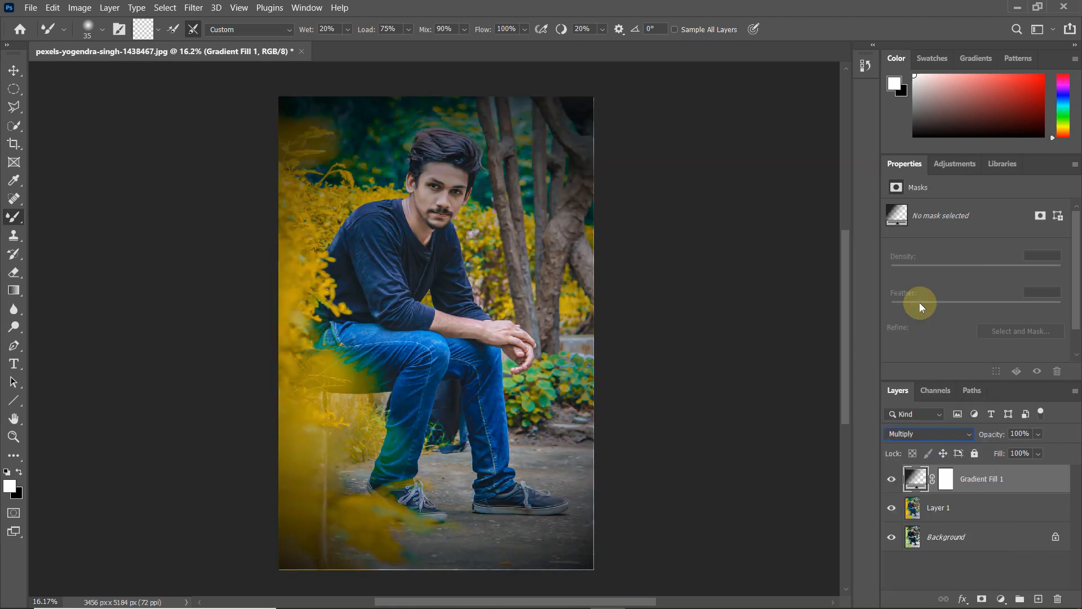
{"action": "left_click", "coordinate": [1037, 434]}
{"action": "left_click_drag", "start_coordinate": [991, 451], "coordinate": [1066, 451]}
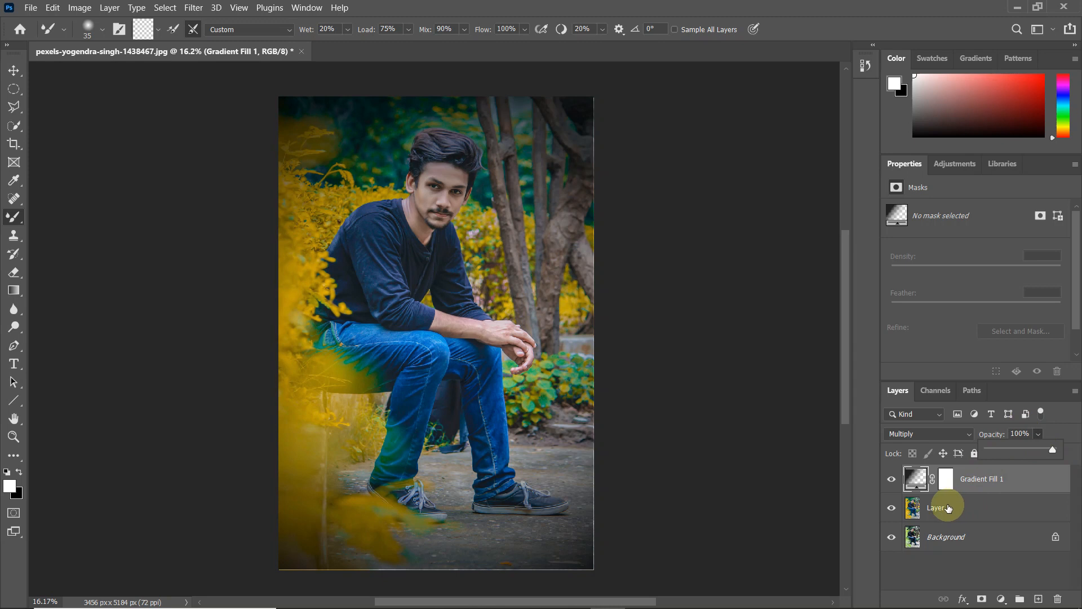
Apply a Movie Prime lens flare at 192% brightness near Layer 1's upper left edge, and compare the image without the gradient fill
{"action": "left_click", "coordinate": [949, 508]}
{"action": "left_click", "coordinate": [195, 8]}
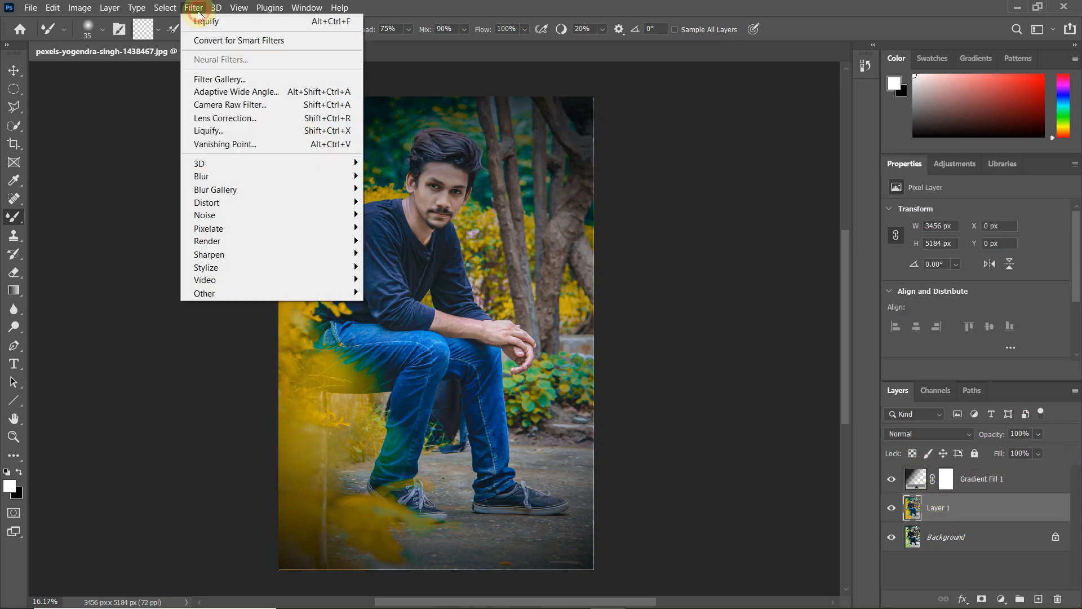
{"action": "mouse_move", "coordinate": [337, 249]}
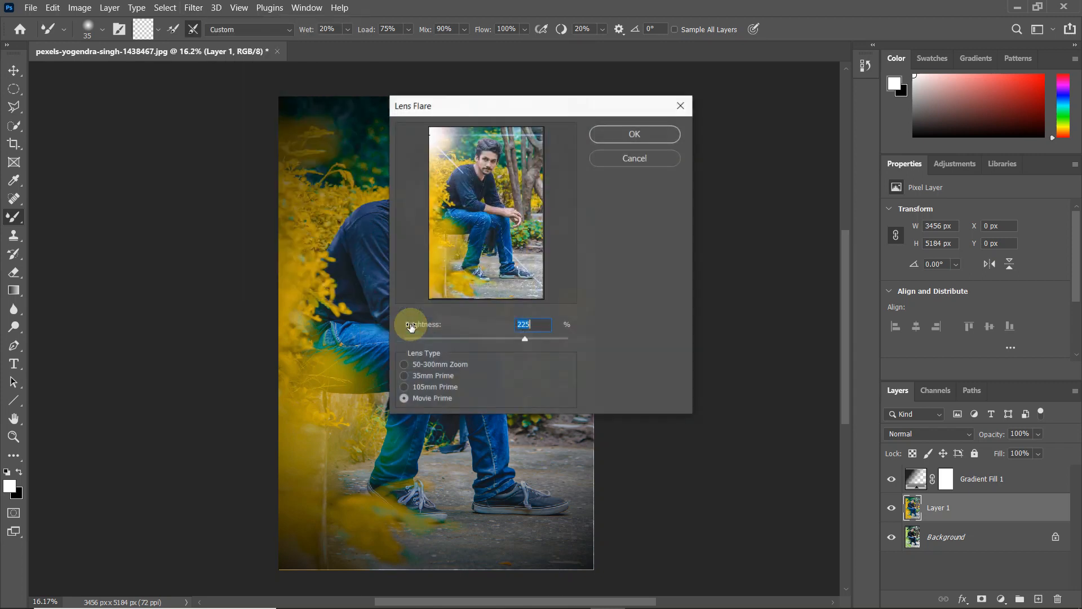
{"action": "left_click_drag", "start_coordinate": [438, 150], "coordinate": [566, 147]}
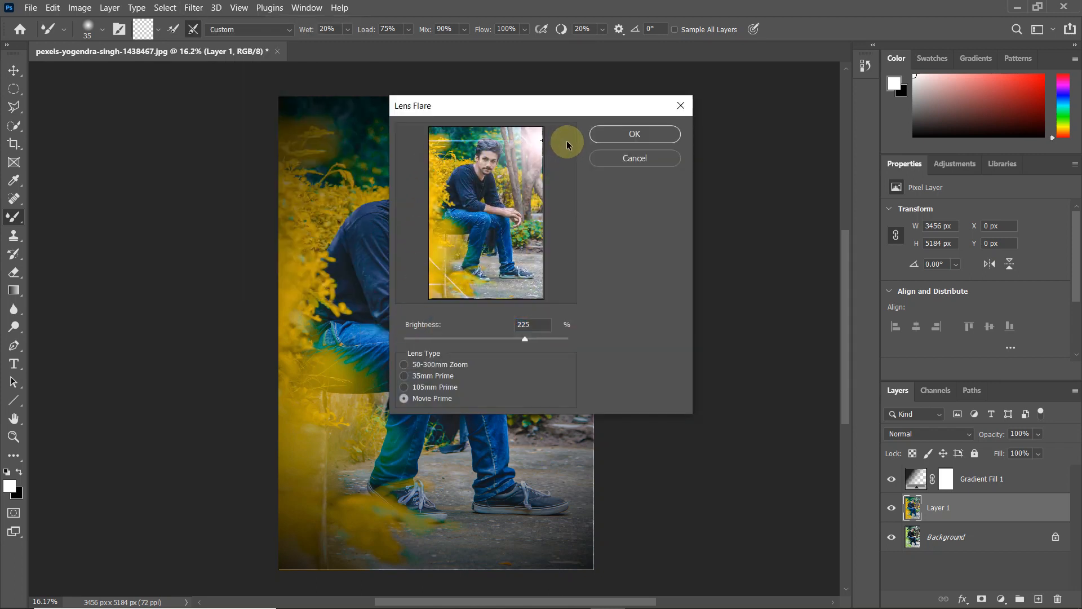
{"action": "left_click_drag", "start_coordinate": [528, 343], "coordinate": [506, 336]}
{"action": "left_click_drag", "start_coordinate": [535, 204], "coordinate": [355, 147]}
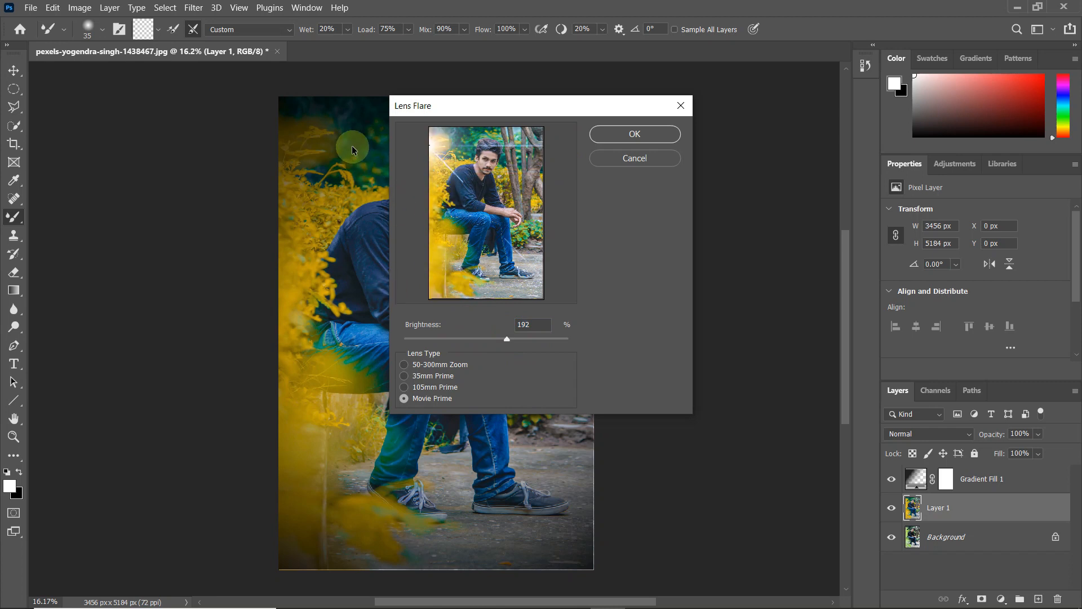
{"action": "left_click", "coordinate": [607, 133]}
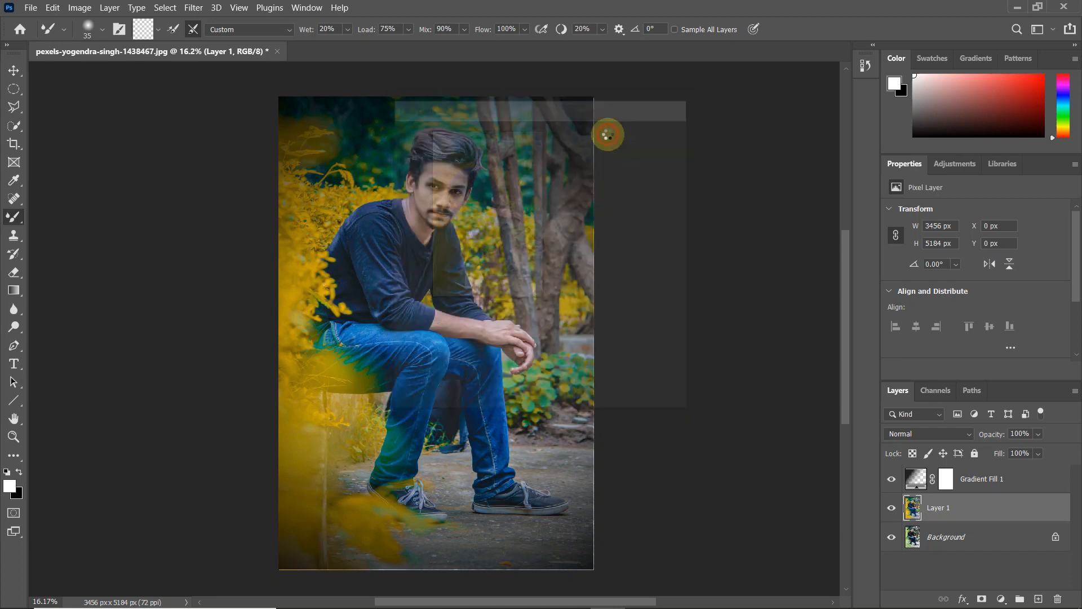
{"action": "scroll", "coordinate": [673, 272], "scroll_direction": "up", "scroll_amount": 1}
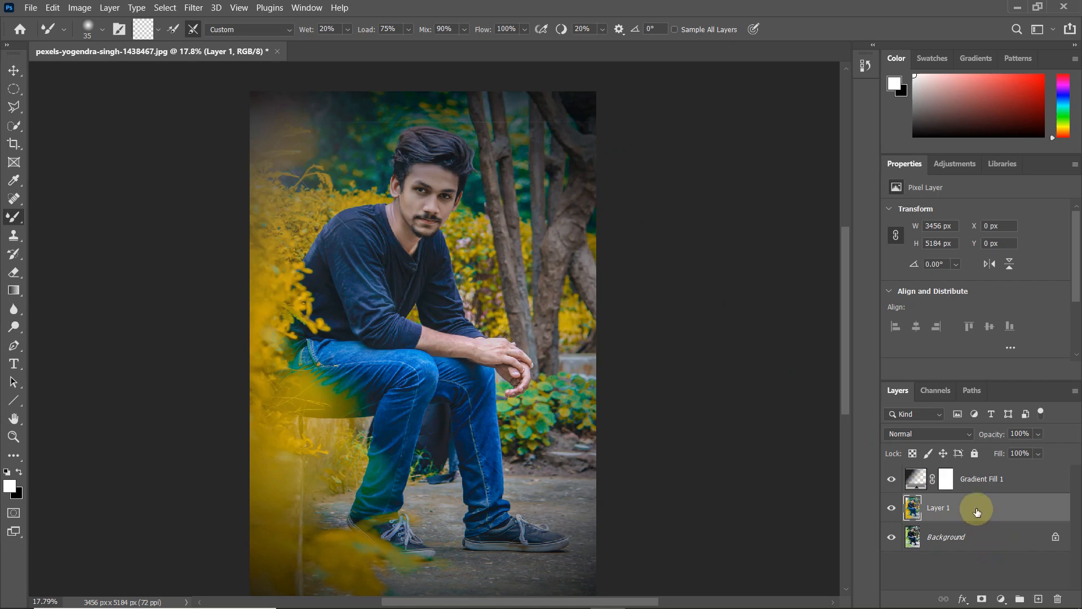
{"action": "left_click", "coordinate": [892, 481]}
{"action": "left_click", "coordinate": [892, 480]}
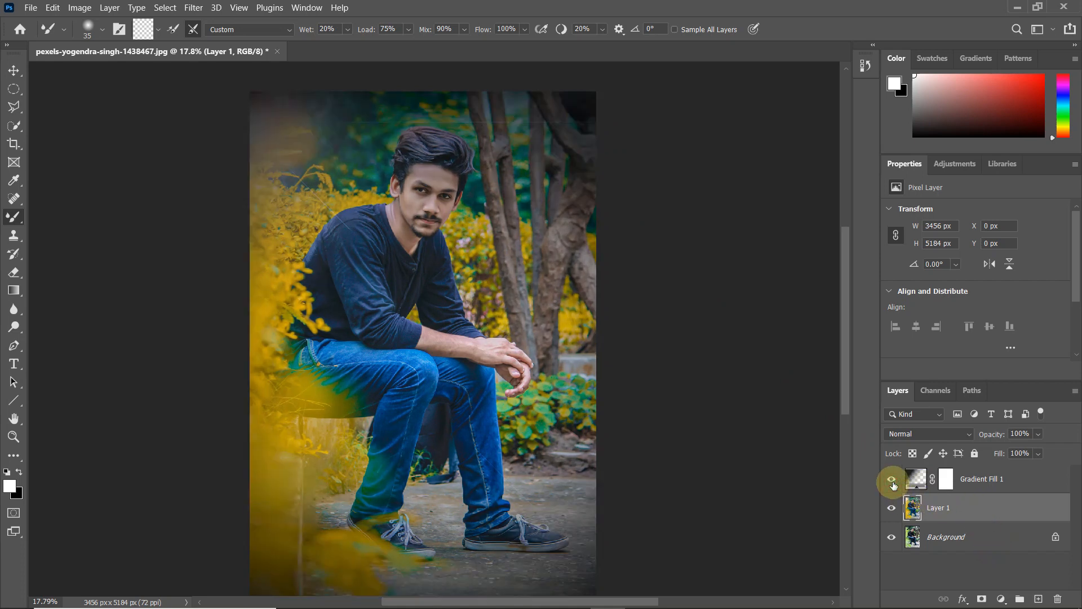
Add an empty layer above the gradient fill, switch to the Brush tool and set the foreground color to red #c30000
{"action": "left_click", "coordinate": [989, 481]}
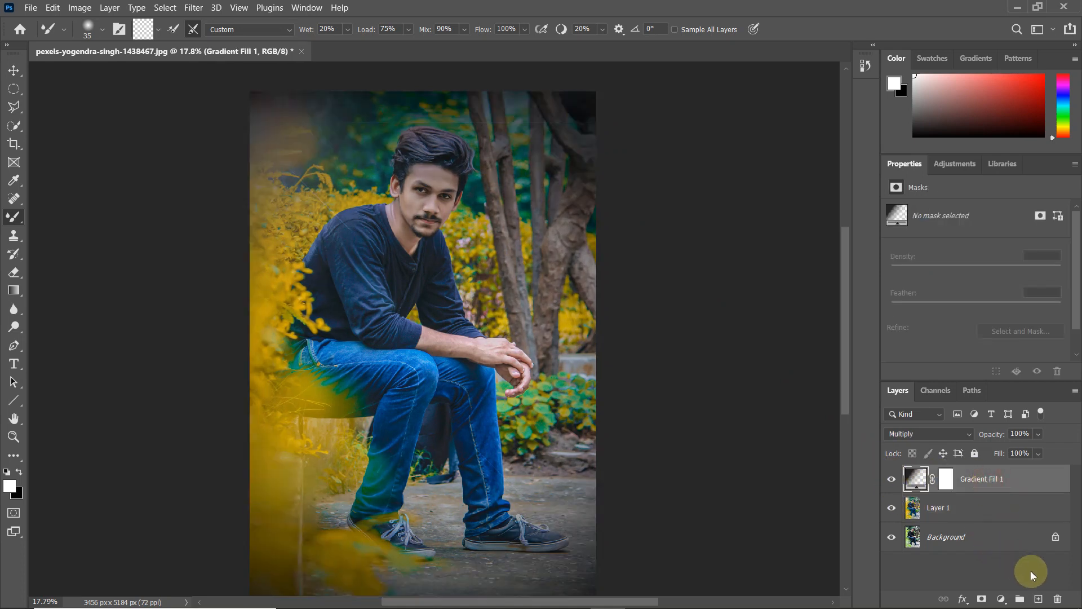
{"action": "left_click", "coordinate": [1037, 597]}
{"action": "scroll", "coordinate": [598, 282], "scroll_direction": "down", "scroll_amount": 1}
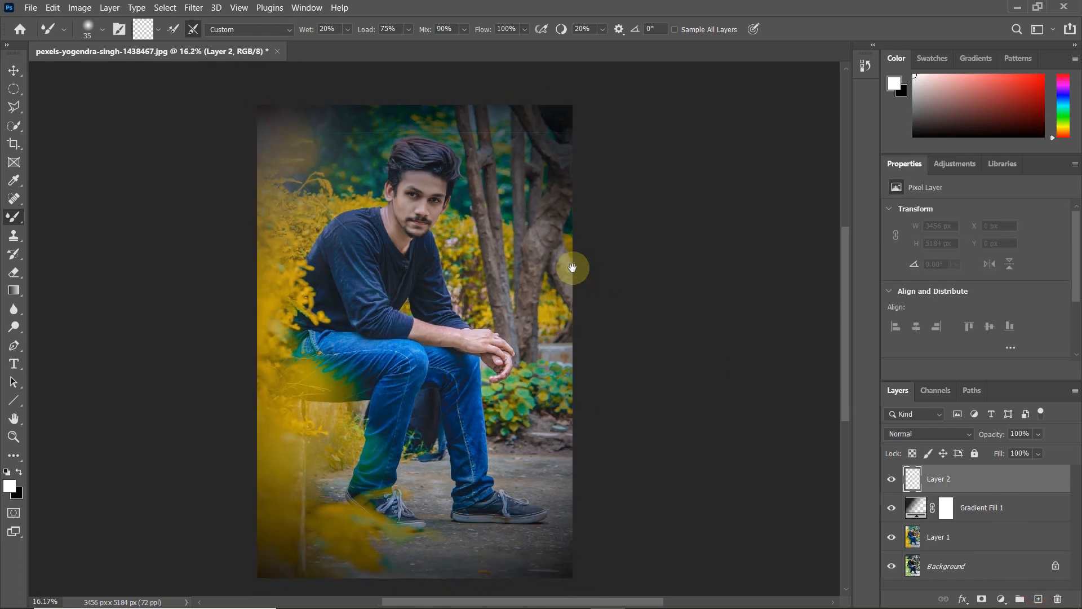
{"action": "left_click_drag", "start_coordinate": [15, 222], "coordinate": [56, 214]}
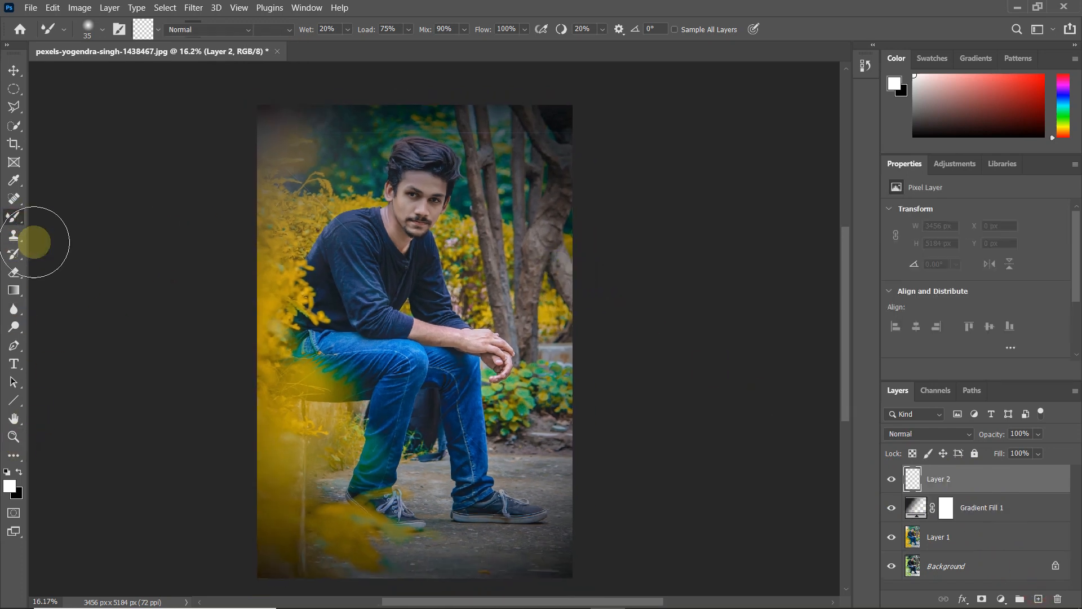
{"action": "left_click", "coordinate": [10, 484]}
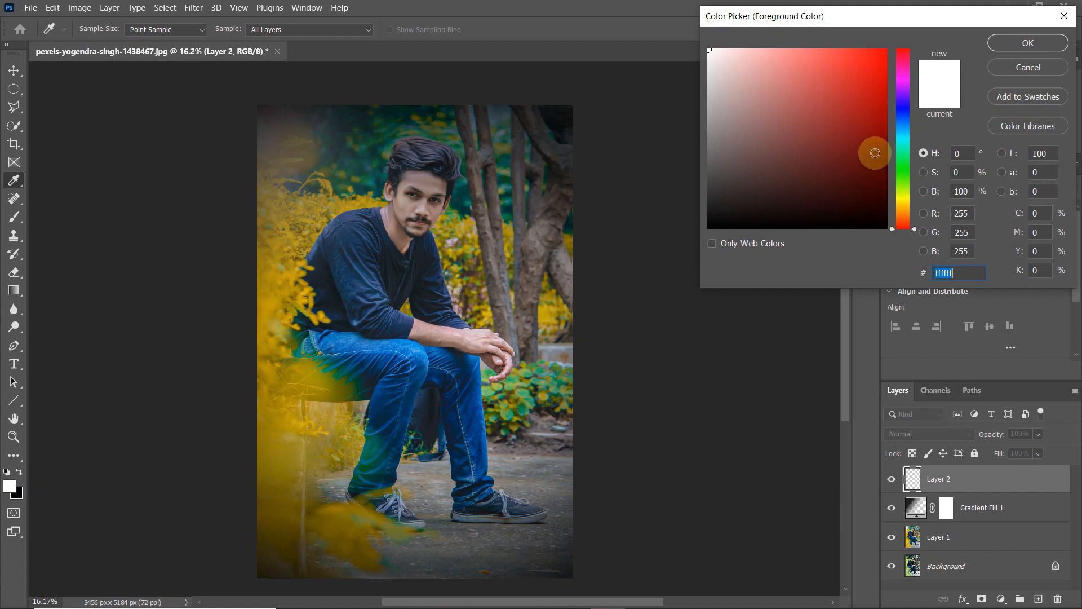
{"action": "left_click_drag", "start_coordinate": [884, 151], "coordinate": [933, 91]}
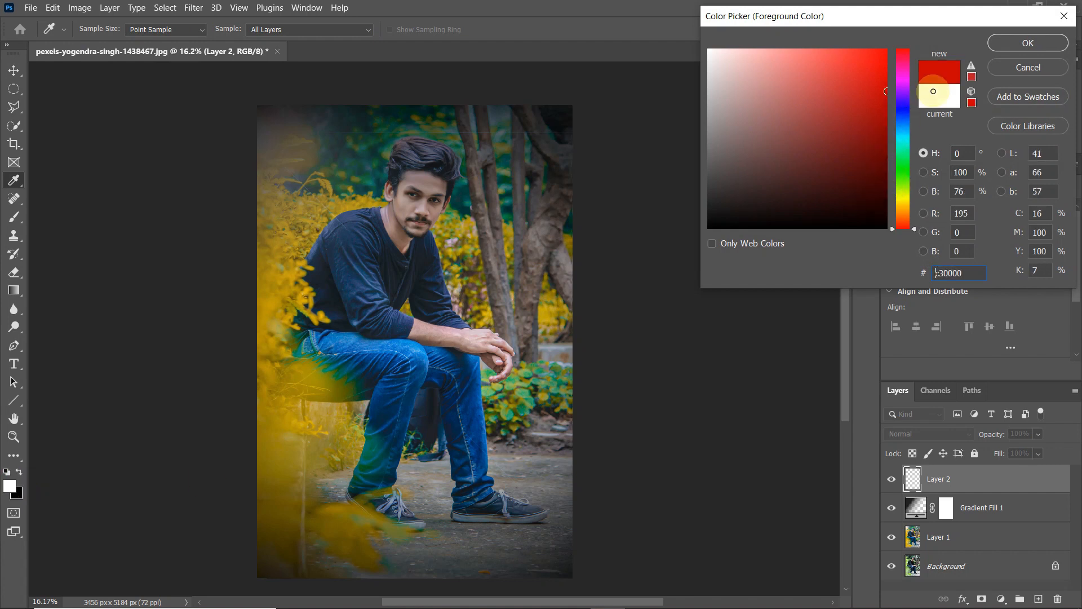
{"action": "left_click", "coordinate": [1027, 43]}
Paint a soft red glow over the photo's upper right corner with a 3600 px brush at 50% opacity
{"action": "key", "text": "b"}
{"action": "scroll", "coordinate": [599, 169], "scroll_direction": "down", "scroll_amount": 5}
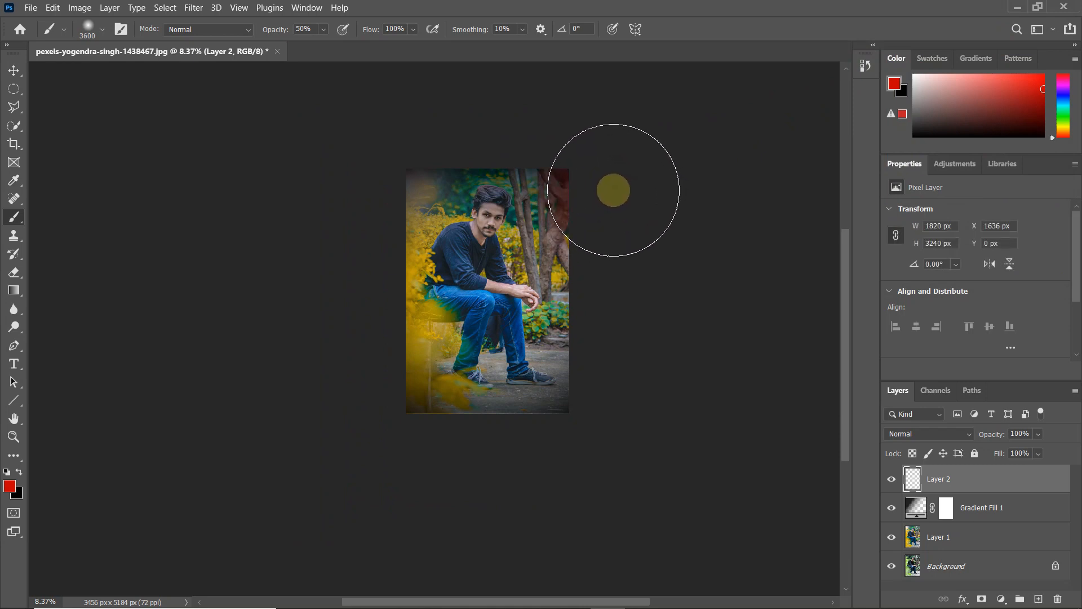
{"action": "scroll", "coordinate": [612, 190], "scroll_direction": "up", "scroll_amount": 2}
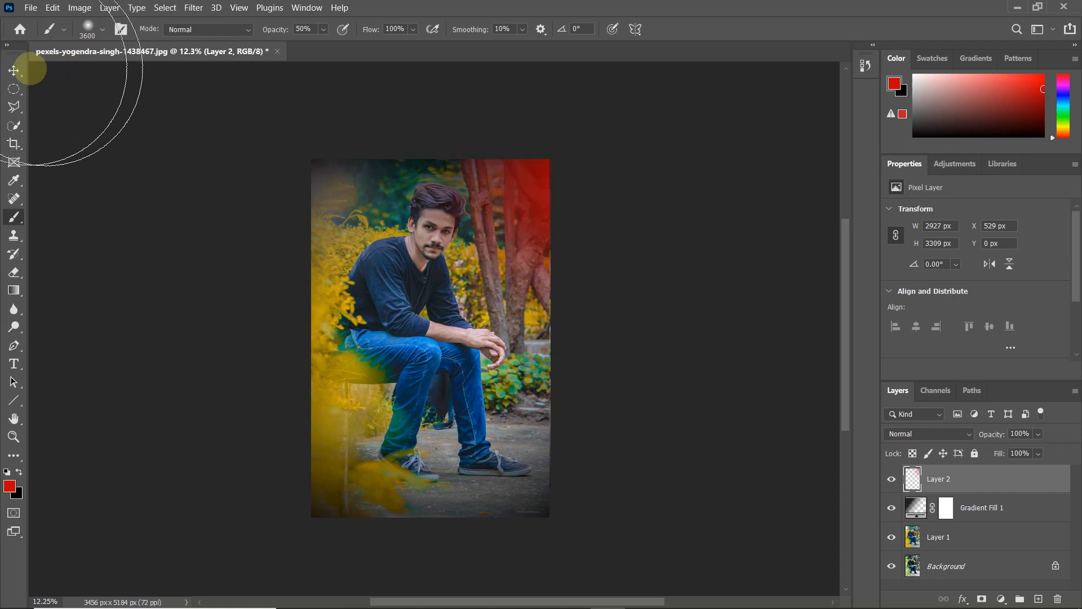
Scale the red glow to 269.20%, rotate it to -115.93° and move it over the photo's upper left corner
{"action": "left_click", "coordinate": [14, 71]}
{"action": "scroll", "coordinate": [418, 132], "scroll_direction": "down", "scroll_amount": 1}
{"action": "left_click_drag", "start_coordinate": [445, 158], "coordinate": [445, 79]}
{"action": "left_click_drag", "start_coordinate": [550, 231], "coordinate": [512, 284]}
{"action": "left_click_drag", "start_coordinate": [609, 261], "coordinate": [755, 570]}
{"action": "left_click_drag", "start_coordinate": [547, 323], "coordinate": [470, 344]}
{"action": "left_click_drag", "start_coordinate": [629, 254], "coordinate": [52, 489]}
{"action": "left_click_drag", "start_coordinate": [215, 348], "coordinate": [329, 277]}
{"action": "left_click_drag", "start_coordinate": [730, 296], "coordinate": [590, 521]}
{"action": "left_click_drag", "start_coordinate": [457, 242], "coordinate": [416, 308]}
{"action": "scroll", "coordinate": [479, 286], "scroll_direction": "down", "scroll_amount": 2}
{"action": "left_click_drag", "start_coordinate": [583, 263], "coordinate": [566, 239]}
{"action": "scroll", "coordinate": [566, 239], "scroll_direction": "up", "scroll_amount": 2}
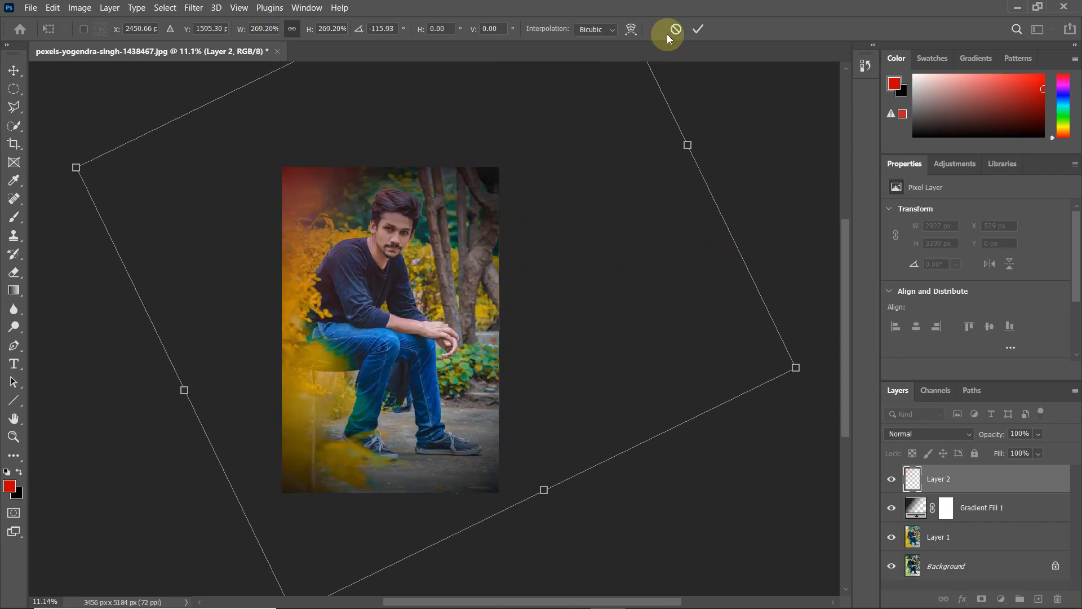
{"action": "key", "text": "Return"}
Set the red glow layer's blend mode to Linear Dodge (Add) and start a free transform on it
{"action": "scroll", "coordinate": [434, 223], "scroll_direction": "up", "scroll_amount": 3}
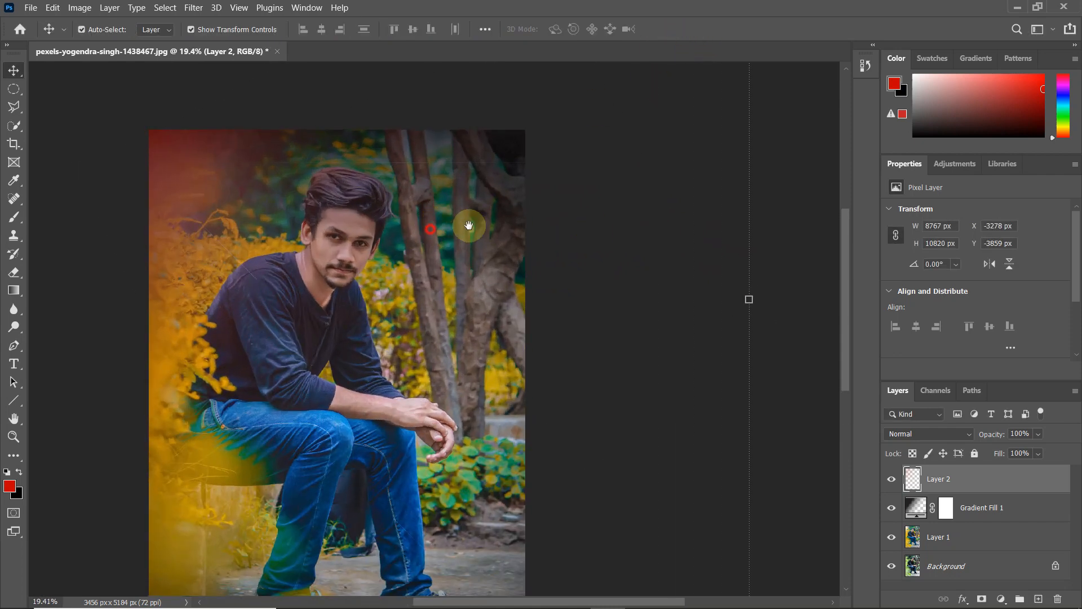
{"action": "left_click", "coordinate": [912, 435]}
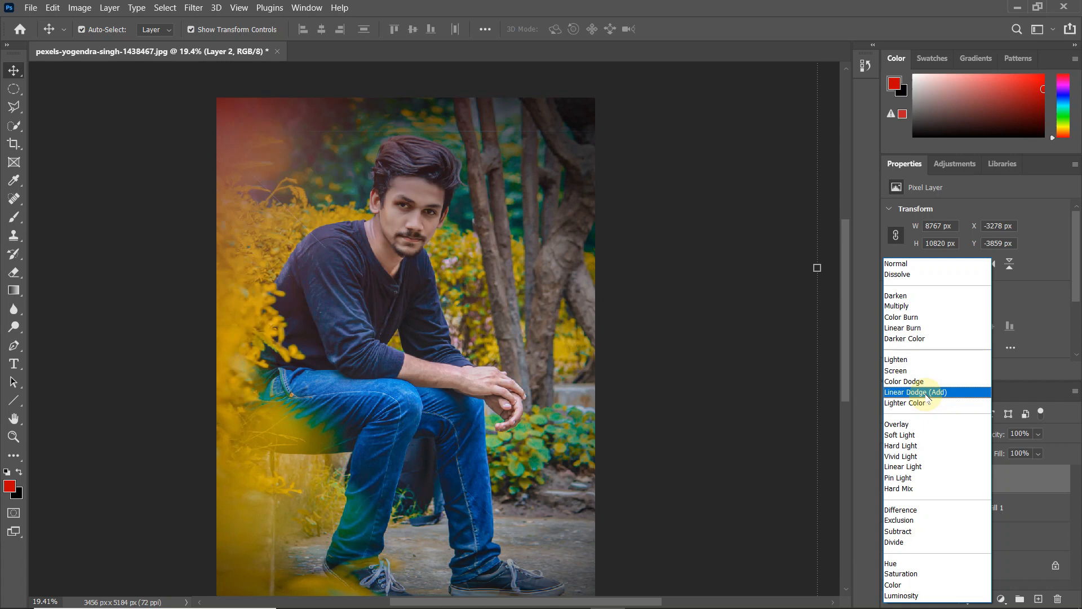
{"action": "left_click", "coordinate": [927, 394]}
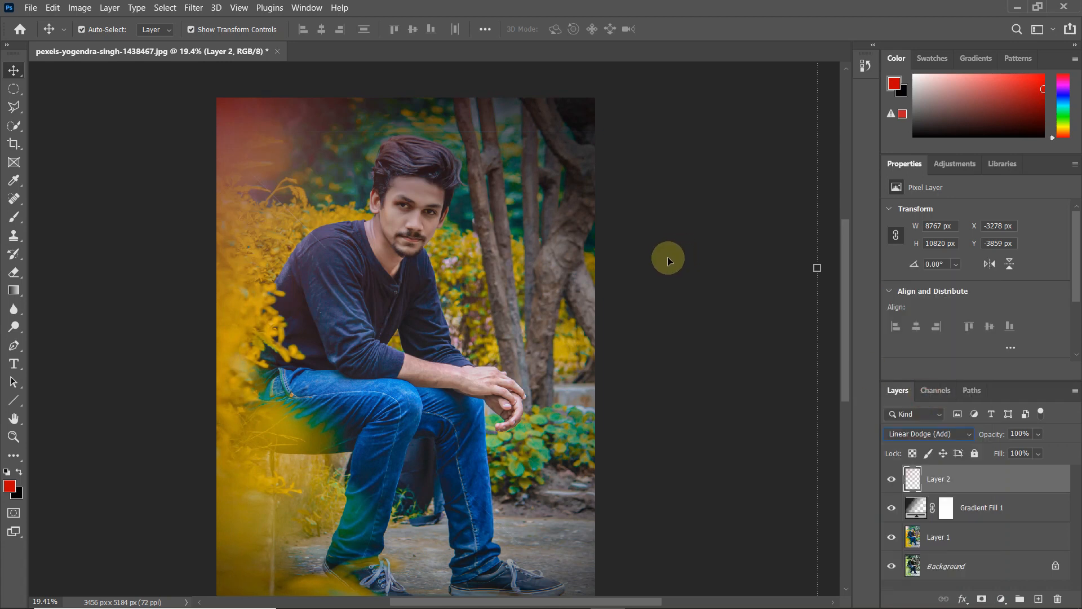
{"action": "left_click_drag", "start_coordinate": [664, 259], "coordinate": [640, 256]}
{"action": "key", "text": "ctrl+t"}
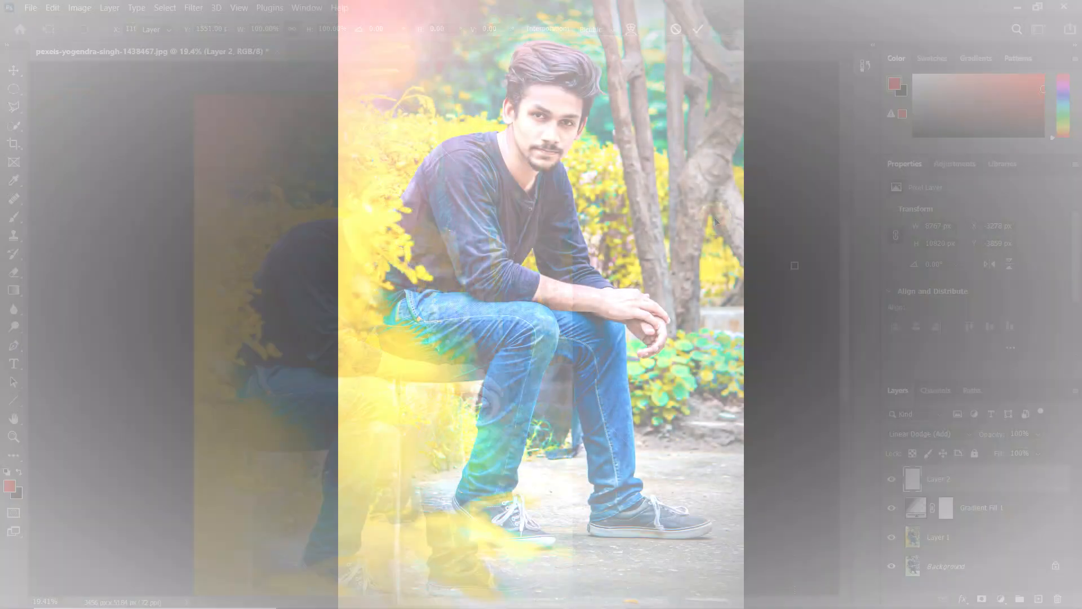